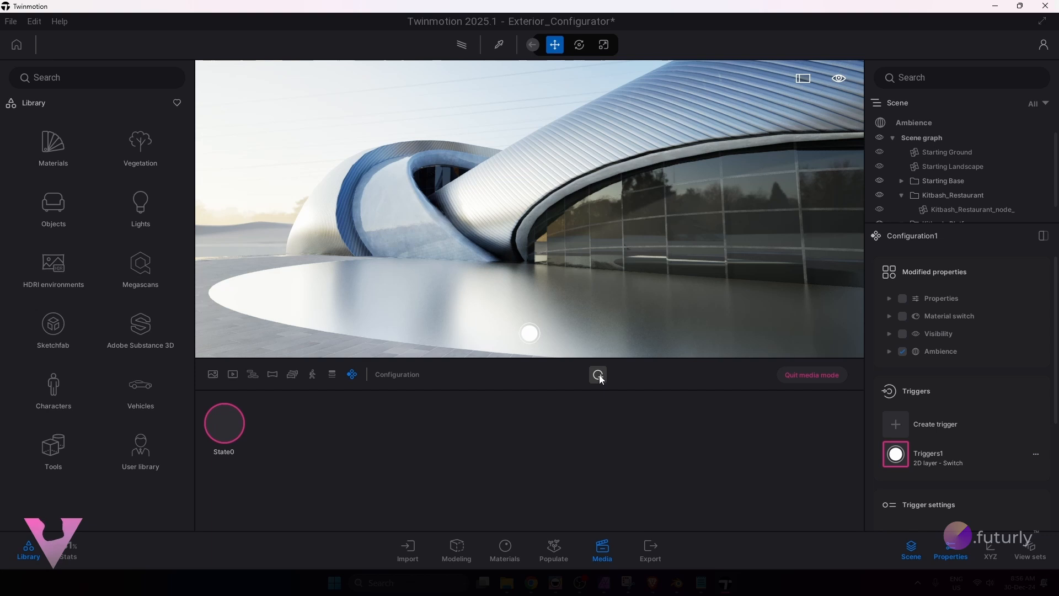
Step: Add a second state to the configuration and open the scene's Ambience environment settings in an expanded view
left_click(599, 376)
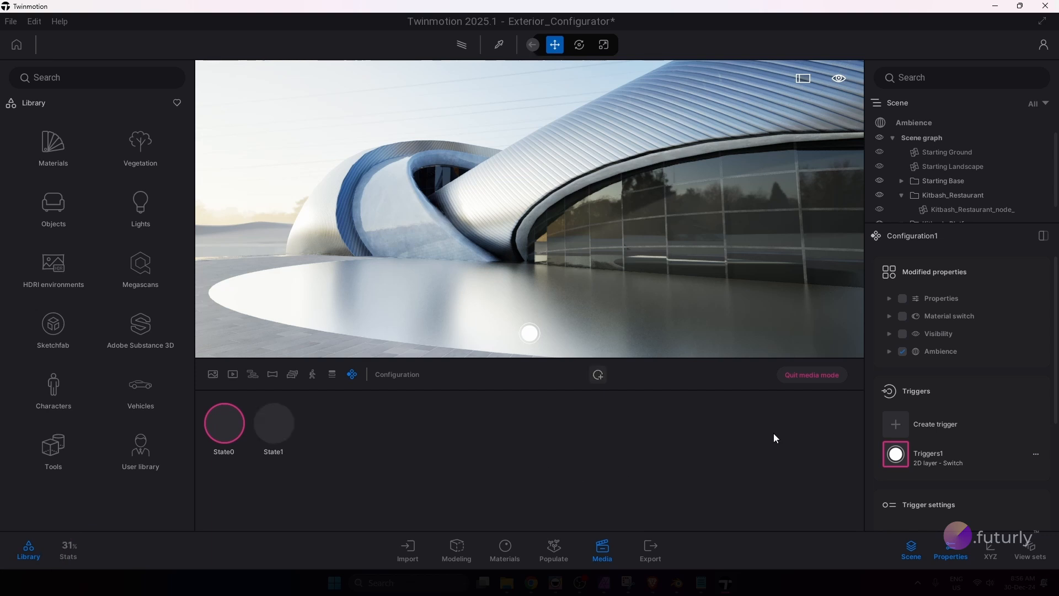
left_click(919, 122)
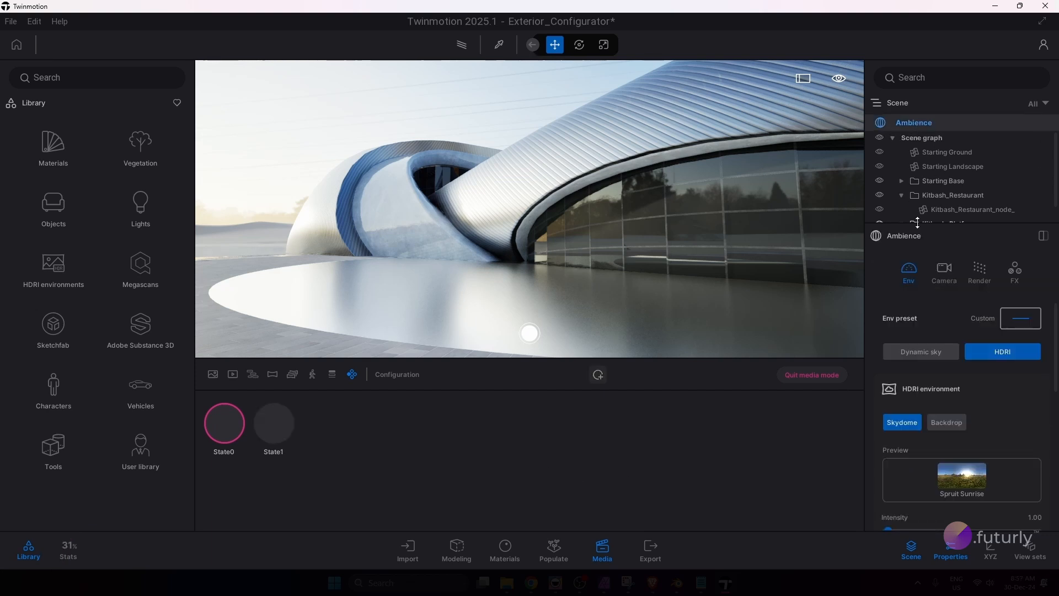
left_click(1044, 237)
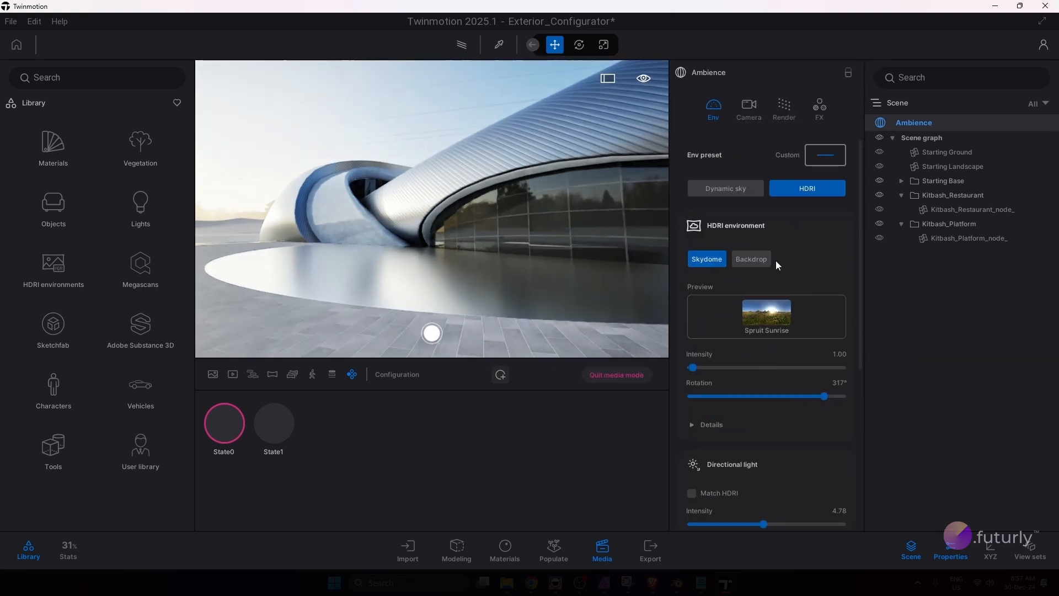
mouse_move(784, 314)
scroll(814, 269, "down", 1)
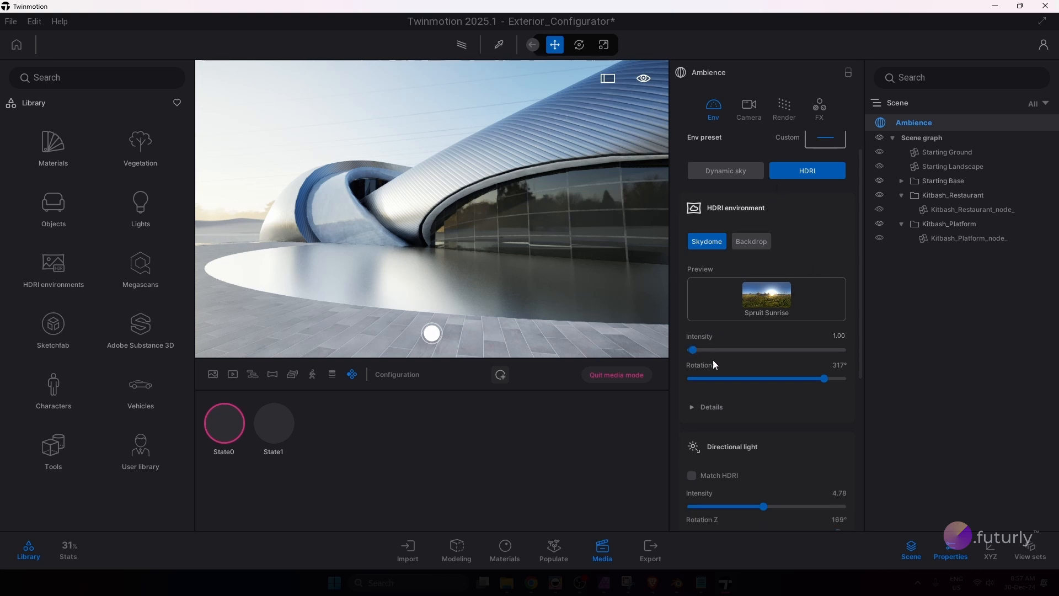
scroll(783, 369, "down", 2)
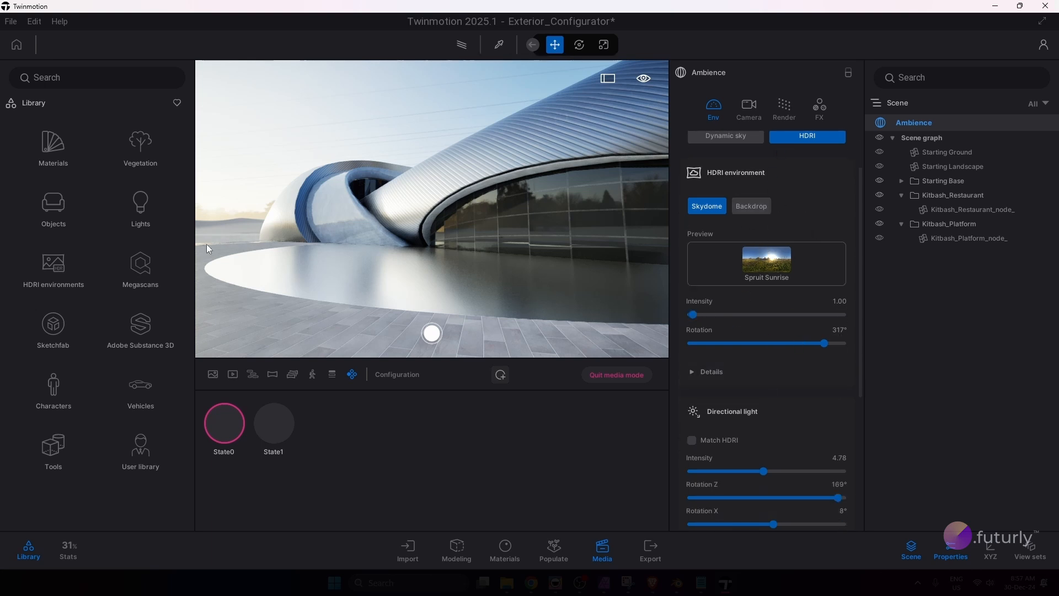
Step: Apply the LowSun Clear 10 sky from the low-sun clear skies as the HDRI environment and rotate it to 314°
left_click(47, 272)
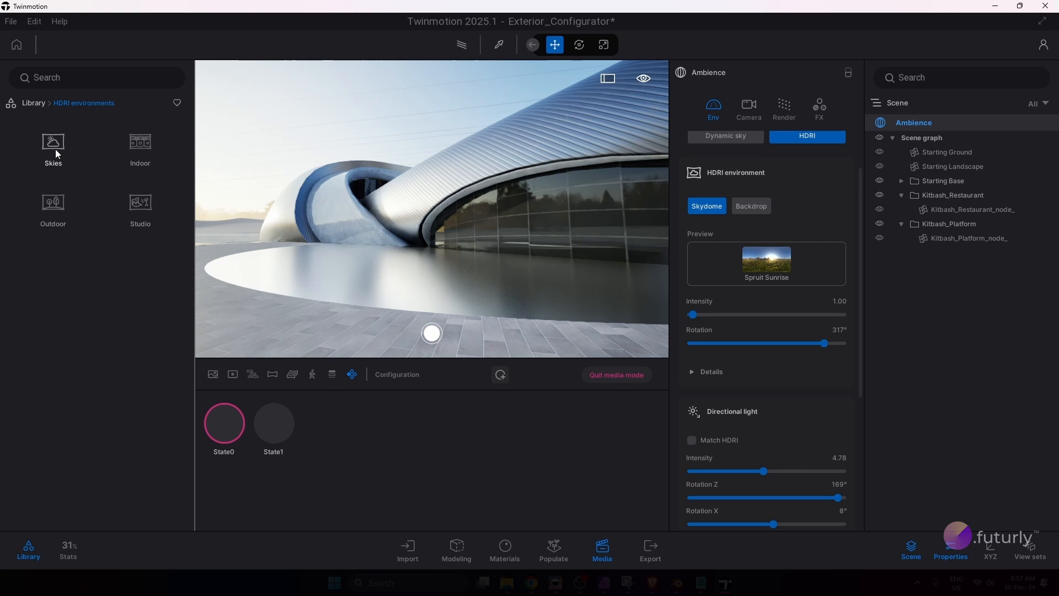
left_click(54, 212)
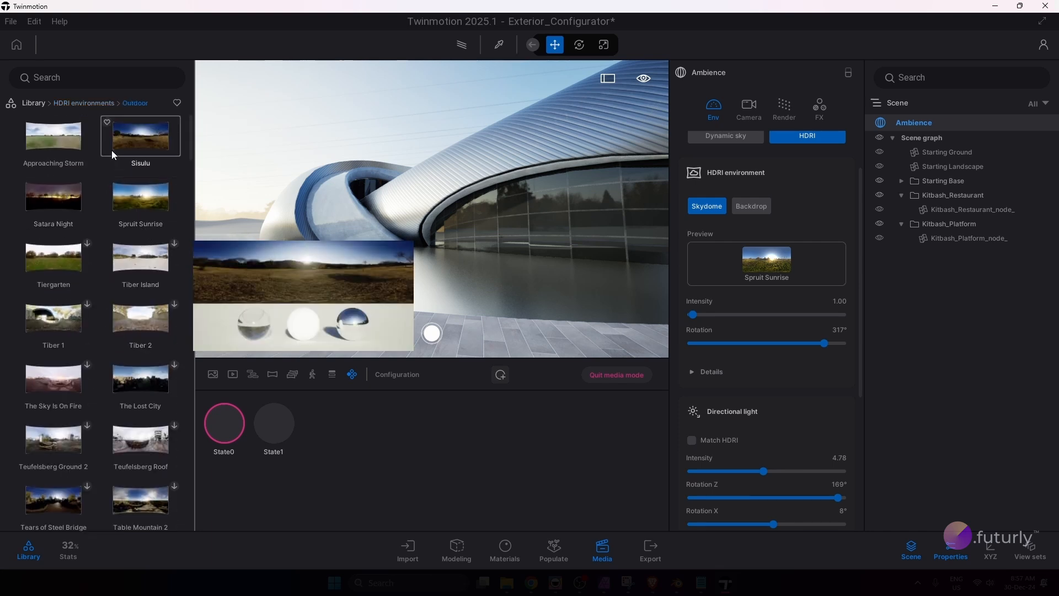
scroll(111, 242, "down", 1)
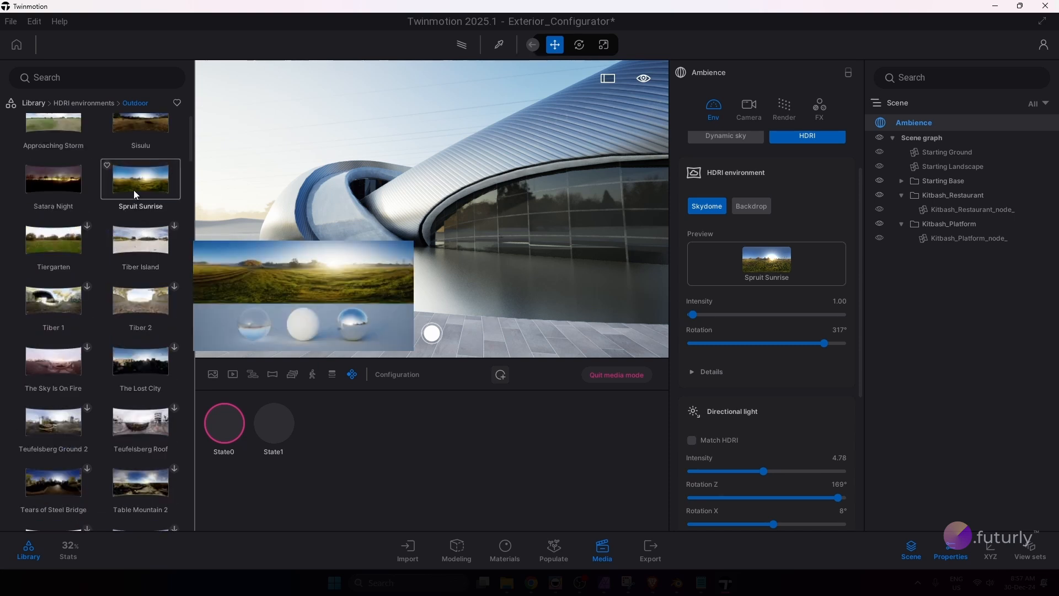
left_click(93, 104)
left_click(53, 144)
left_click(58, 156)
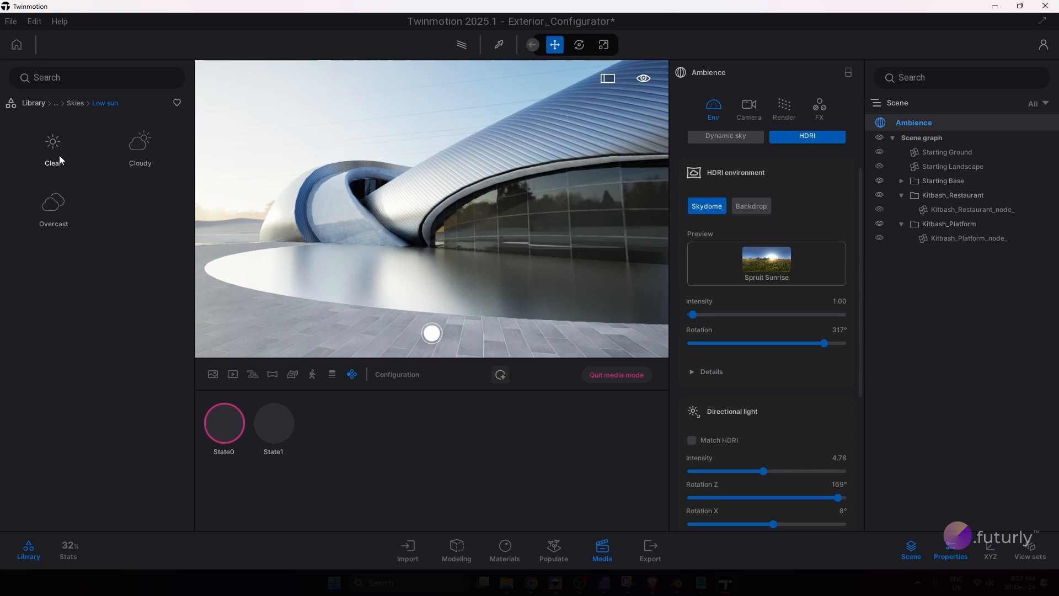
left_click(59, 154)
left_click(143, 387)
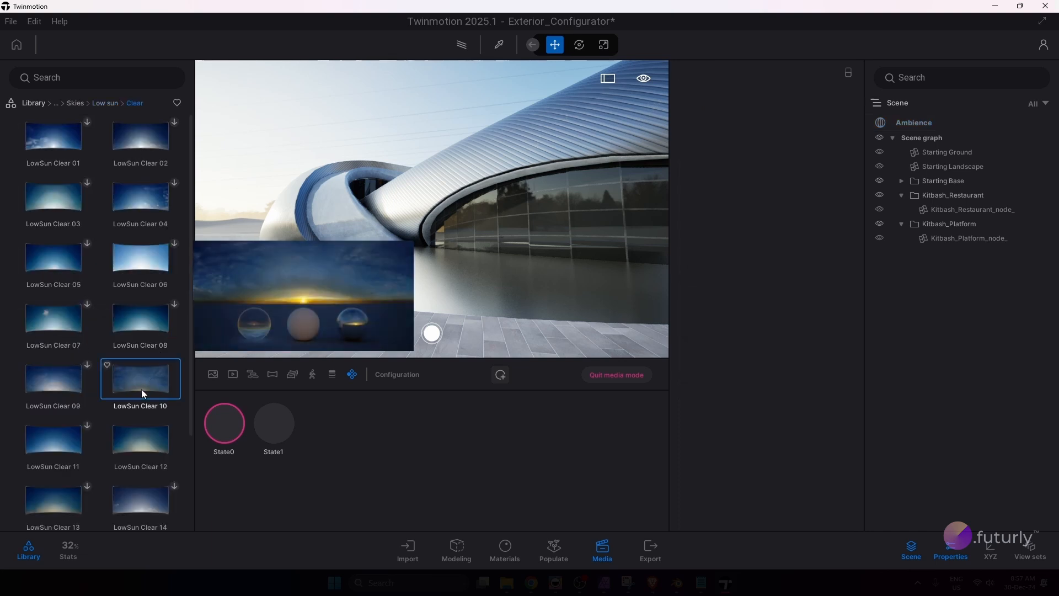
left_click_drag(133, 374, 313, 129)
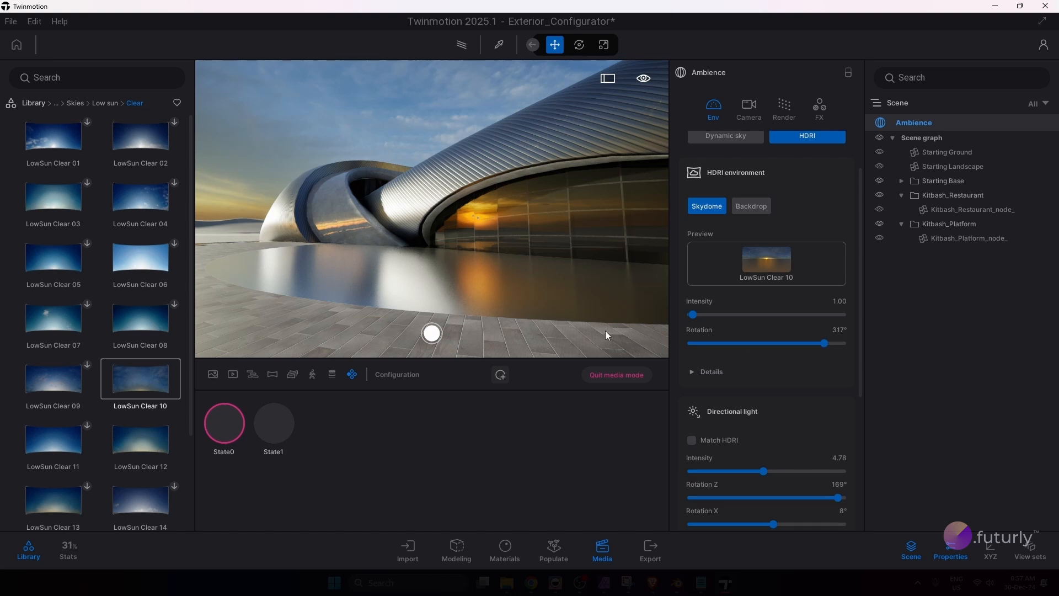
left_click_drag(825, 343, 823, 347)
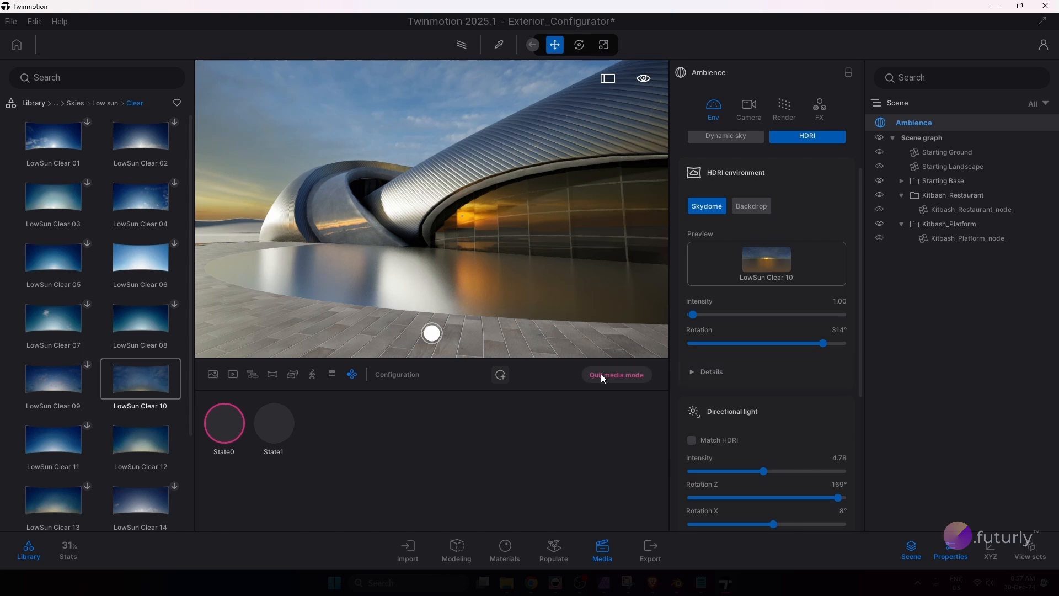
Step: Shift the Season's summer-winter setting partway to winter for snow cover, and add a third state to the configuration
scroll(850, 254, "up", 1)
scroll(826, 287, "down", 5)
scroll(822, 325, "down", 2)
left_click(811, 338)
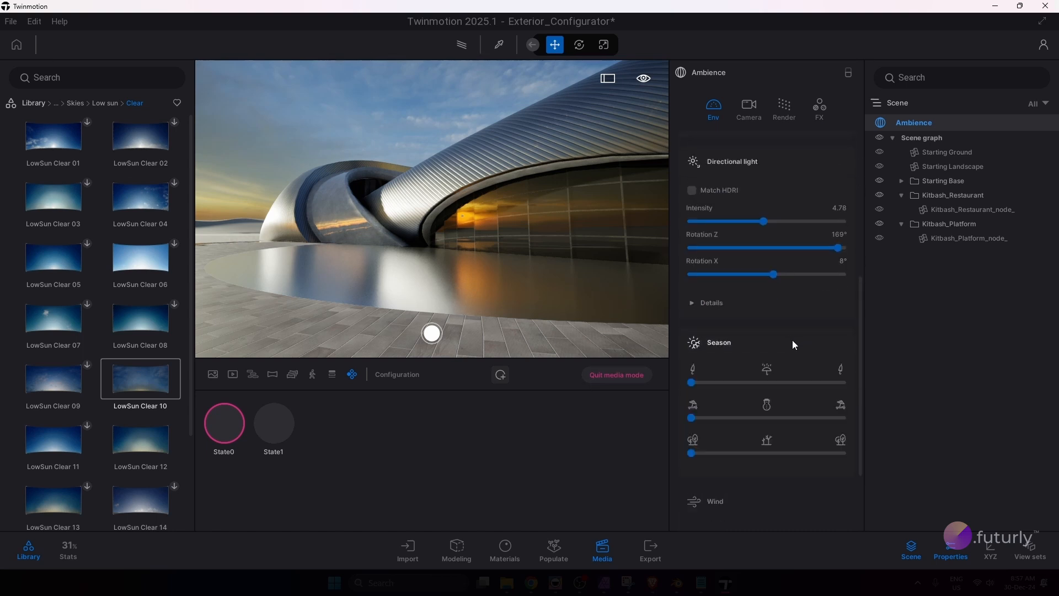
mouse_move(694, 382)
left_mouse_down()
mouse_move(755, 388)
mouse_move(686, 382)
left_mouse_up()
left_click_drag(691, 418, 751, 418)
left_click_drag(691, 453, 670, 449)
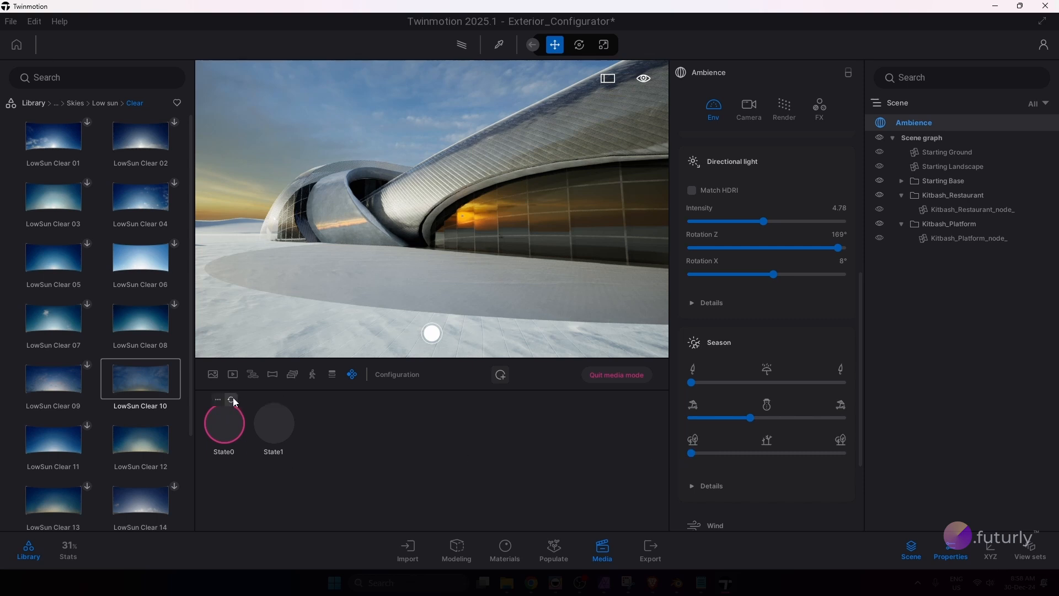
left_click(501, 375)
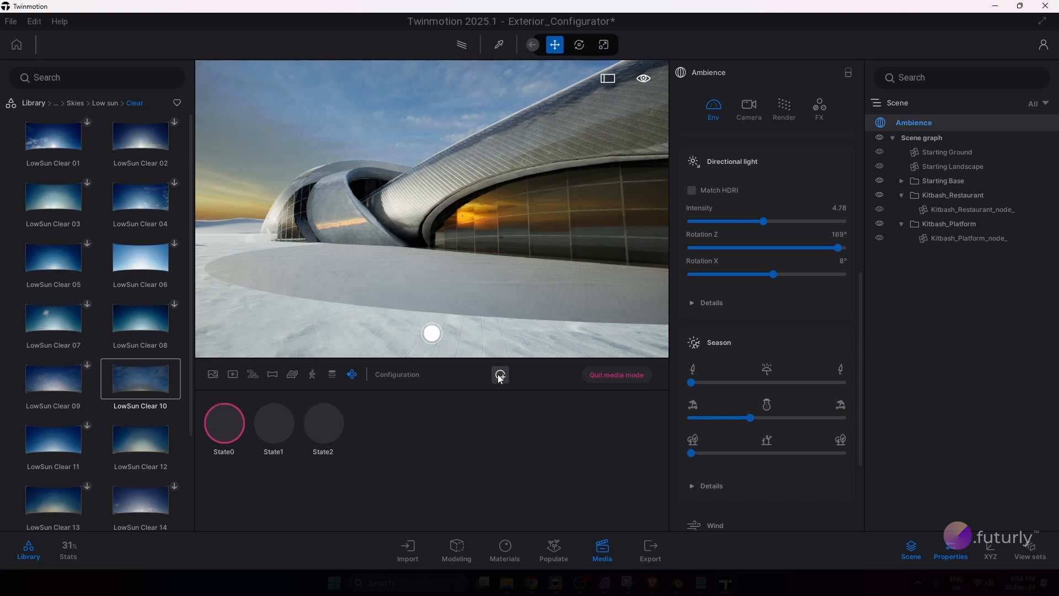
Step: Replace the HDRI environment with Approaching Storm from the outdoor HDRI library
mouse_move(158, 253)
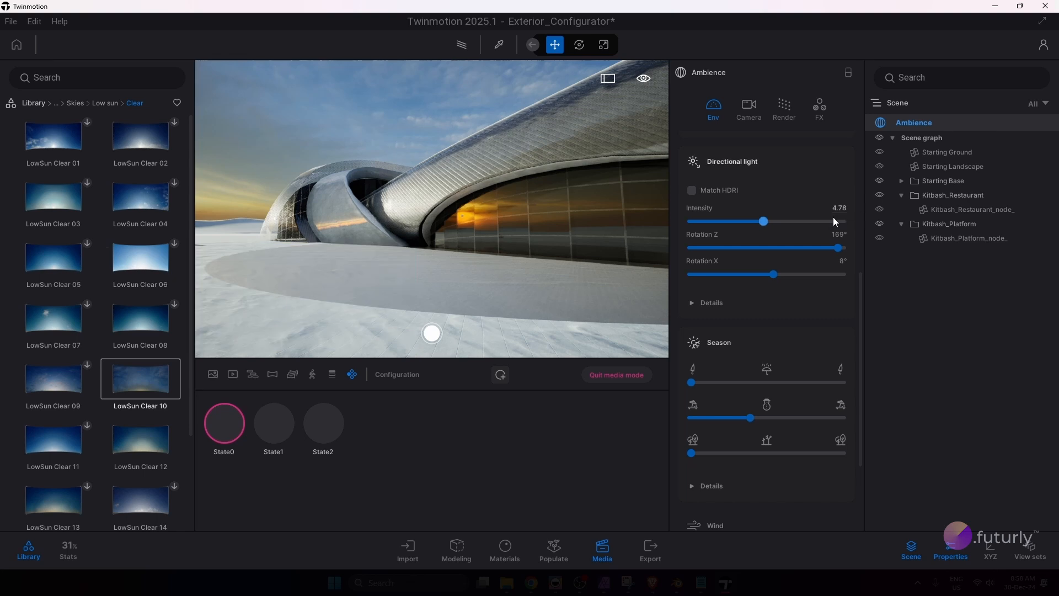
scroll(796, 328, "up", 5)
scroll(769, 249, "up", 3)
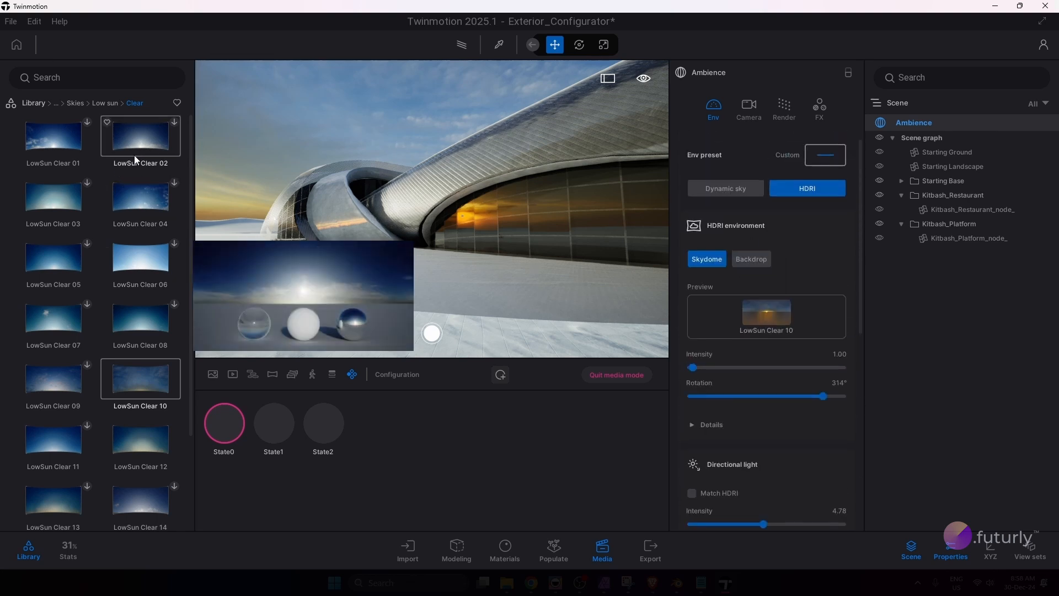
scroll(135, 157, "down", 1)
left_click(106, 104)
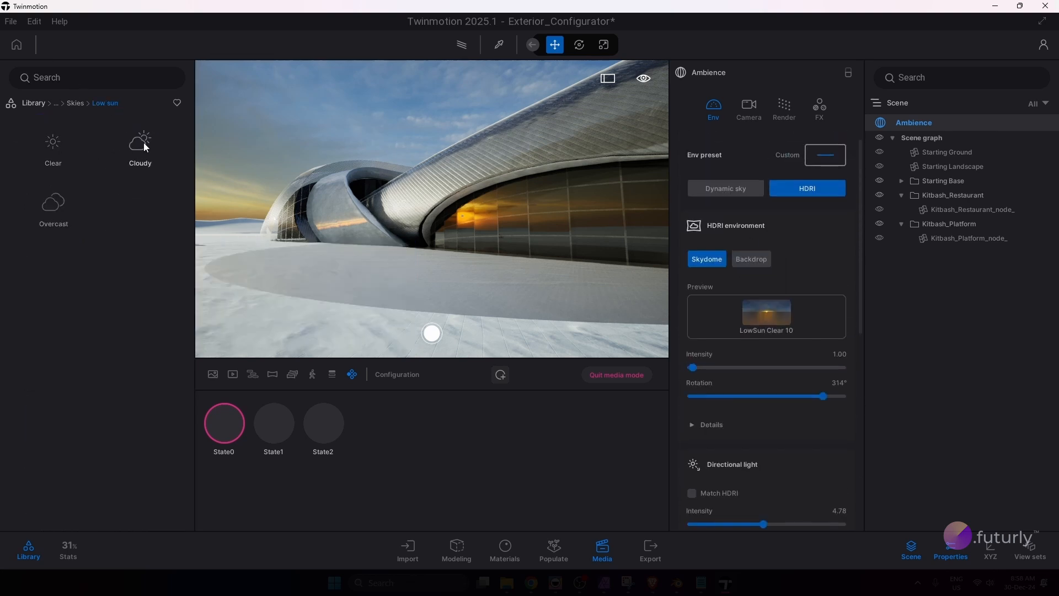
left_click(80, 104)
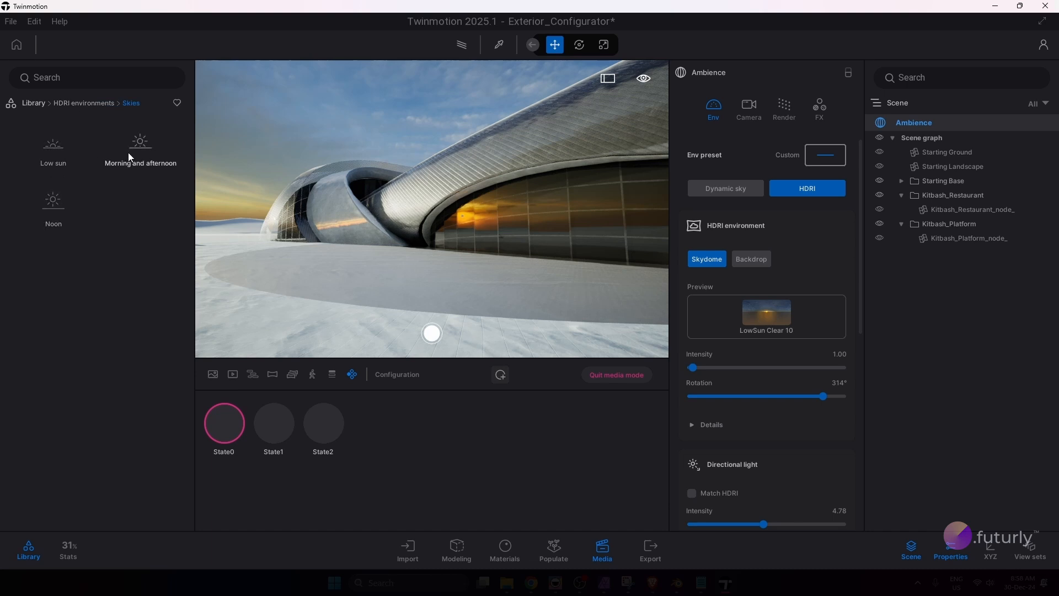
left_click(83, 103)
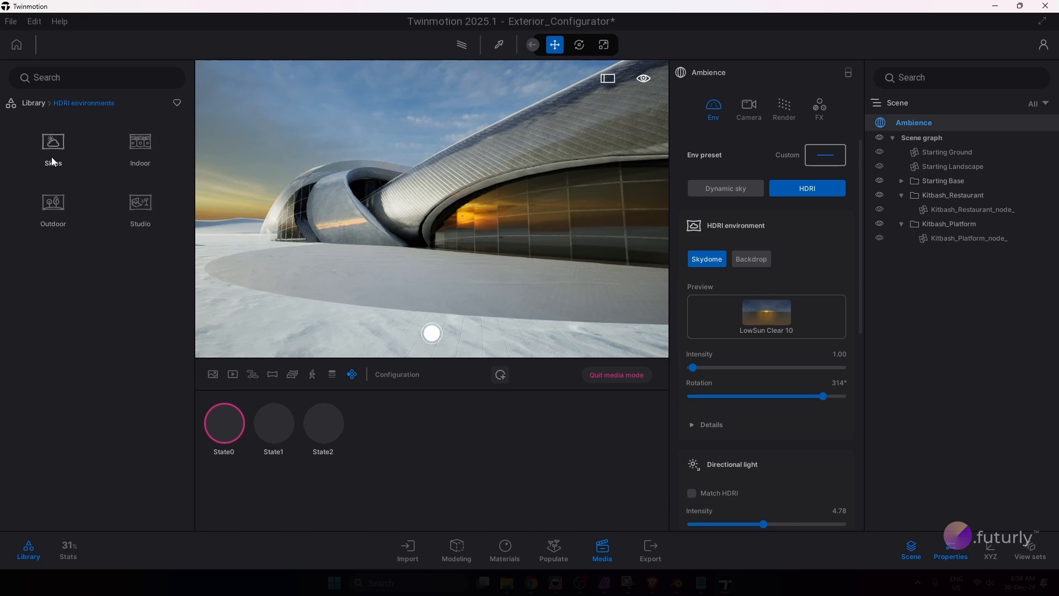
left_click(54, 203)
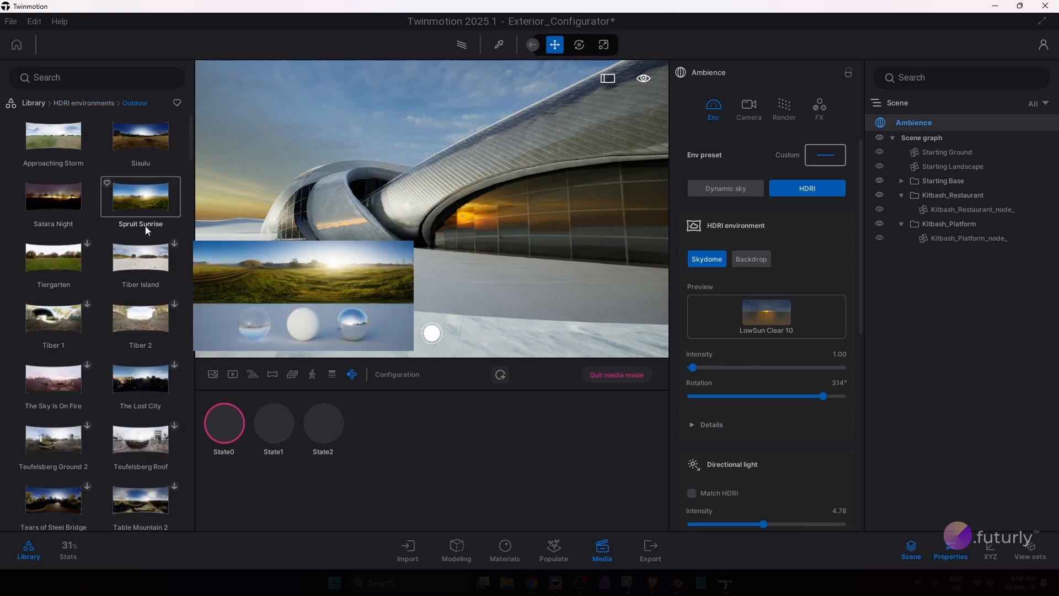
mouse_move(53, 144)
left_click_drag(53, 144, 411, 112)
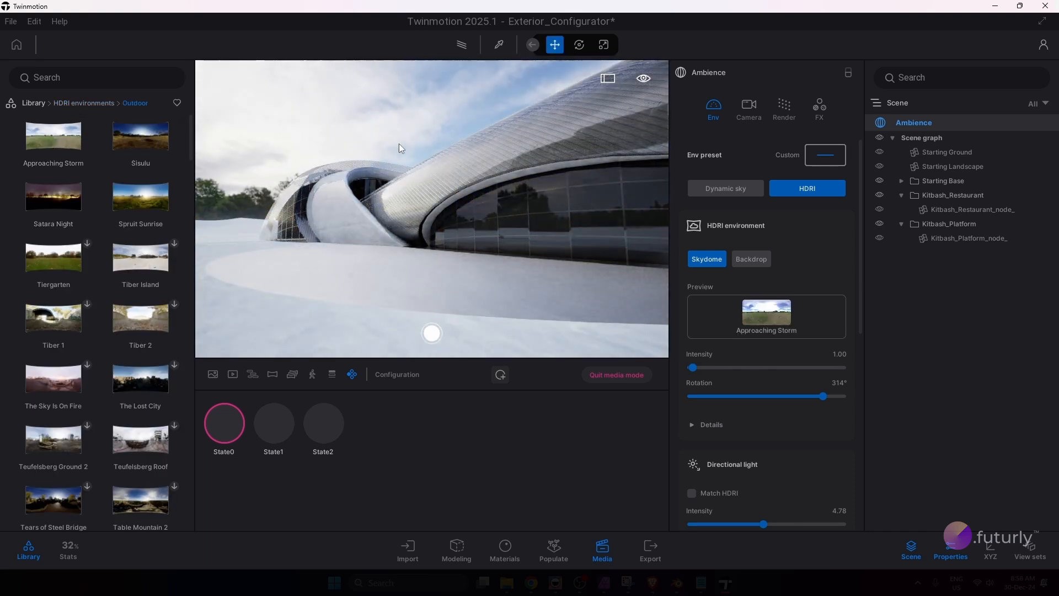
Step: Set the Season weather to about midway for snowfall and the snow cover to nearly full winter, leaving vegetation at its starting season
scroll(799, 254, "down", 1)
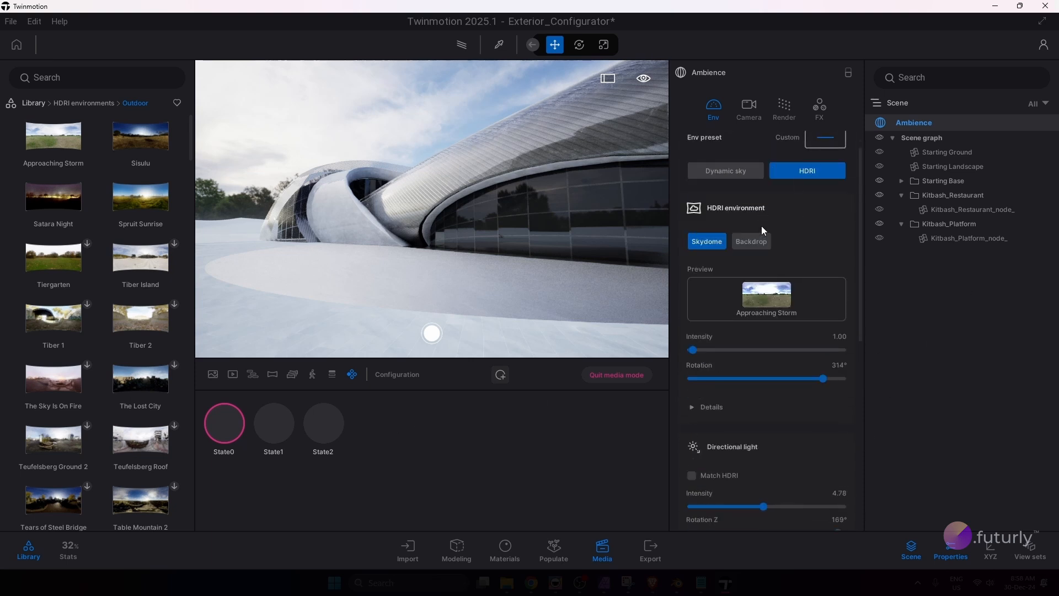
scroll(806, 262, "down", 2)
scroll(818, 273, "down", 6)
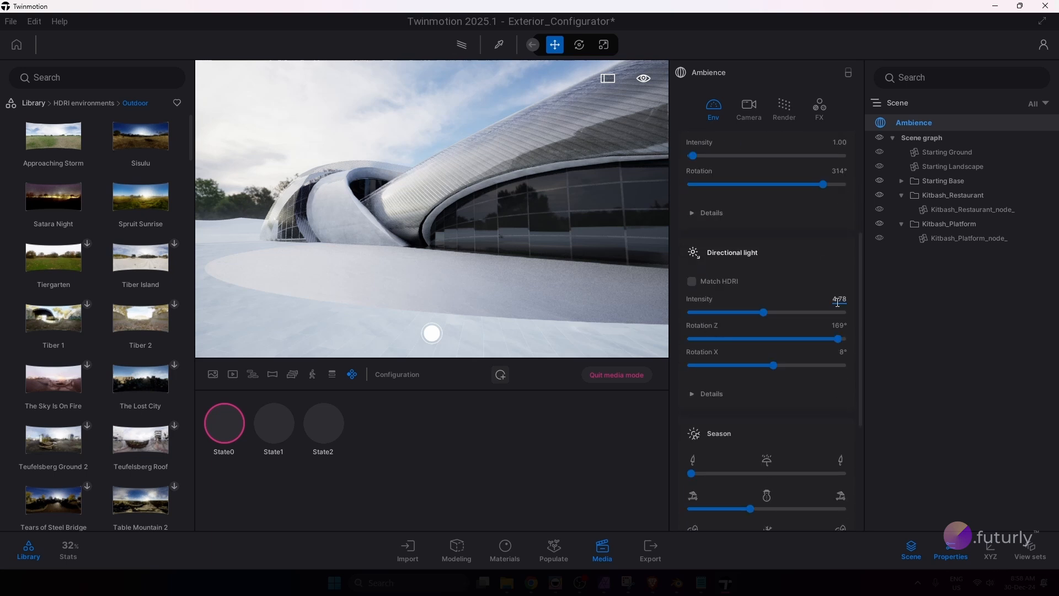
left_click_drag(693, 315, 771, 315)
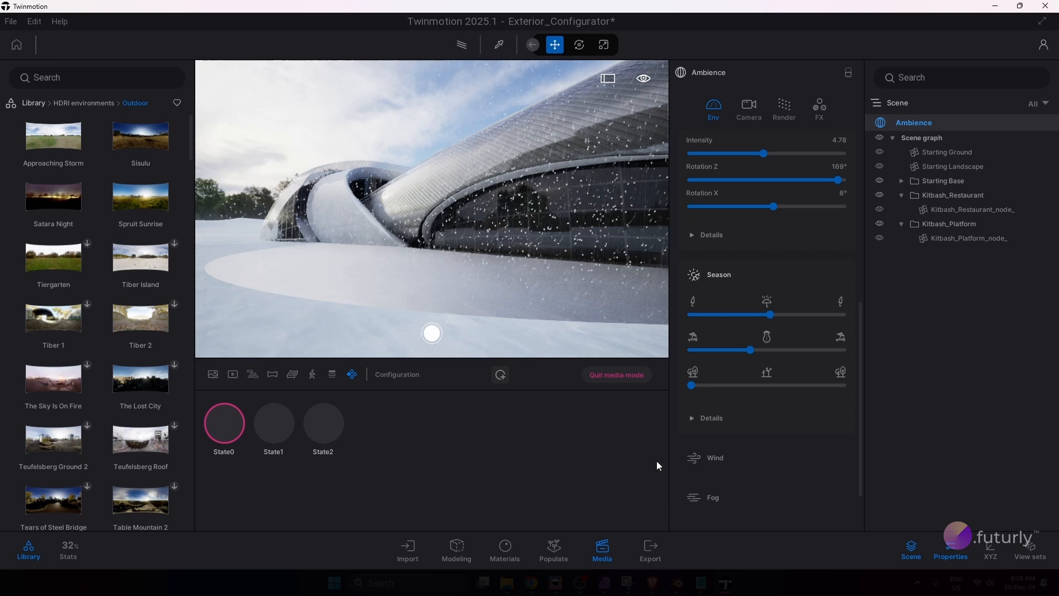
left_click_drag(751, 350, 769, 350)
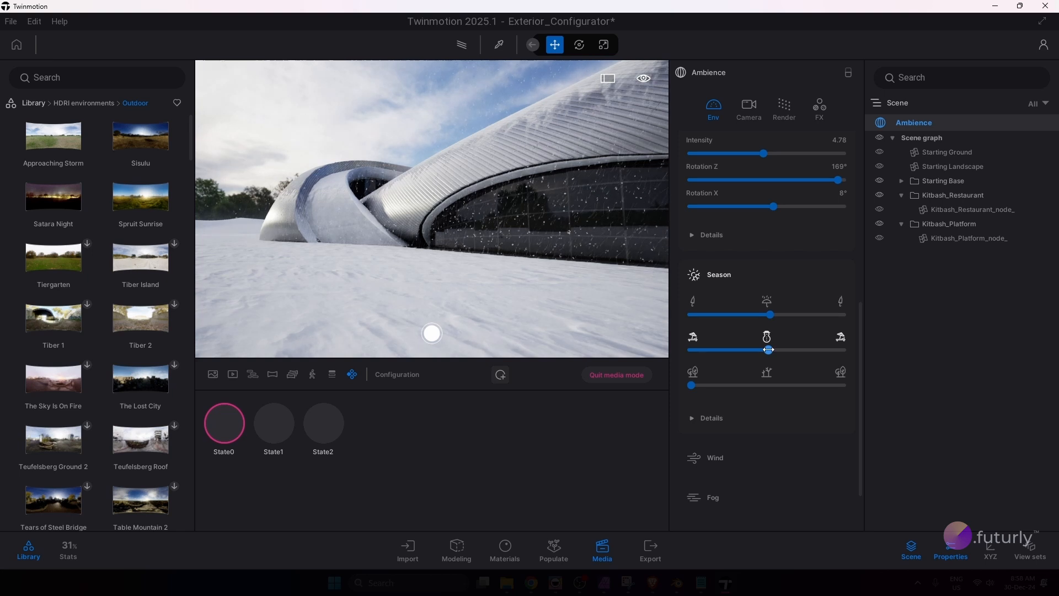
mouse_move(769, 350)
left_mouse_down()
mouse_move(854, 350)
mouse_move(763, 351)
left_mouse_up()
left_click_drag(691, 386, 843, 385)
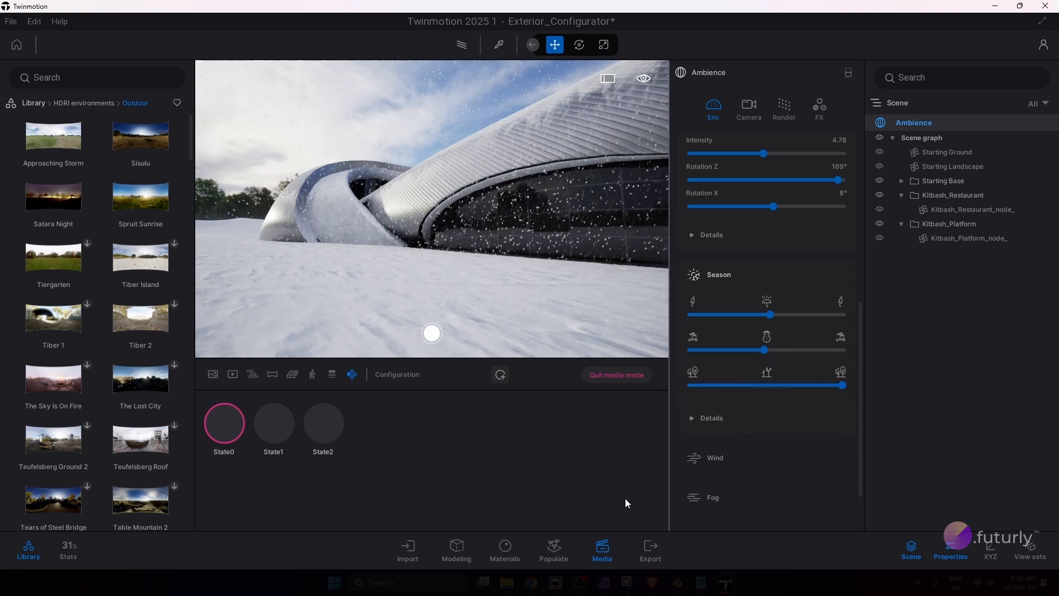
left_click_drag(772, 386, 691, 386)
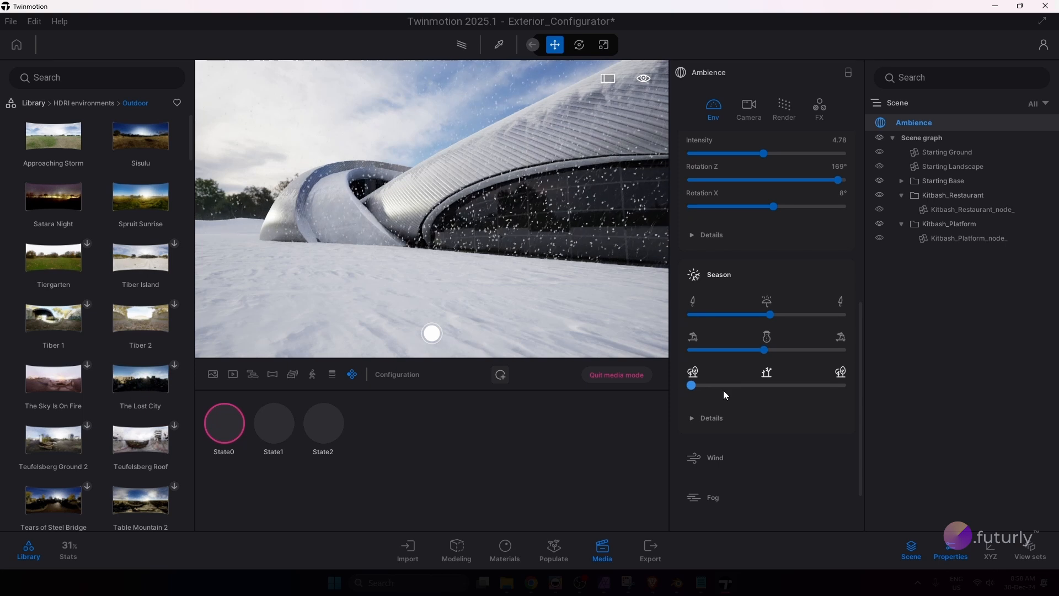
Step: Set the fog density of the environment to 11%
scroll(799, 402, "down", 3)
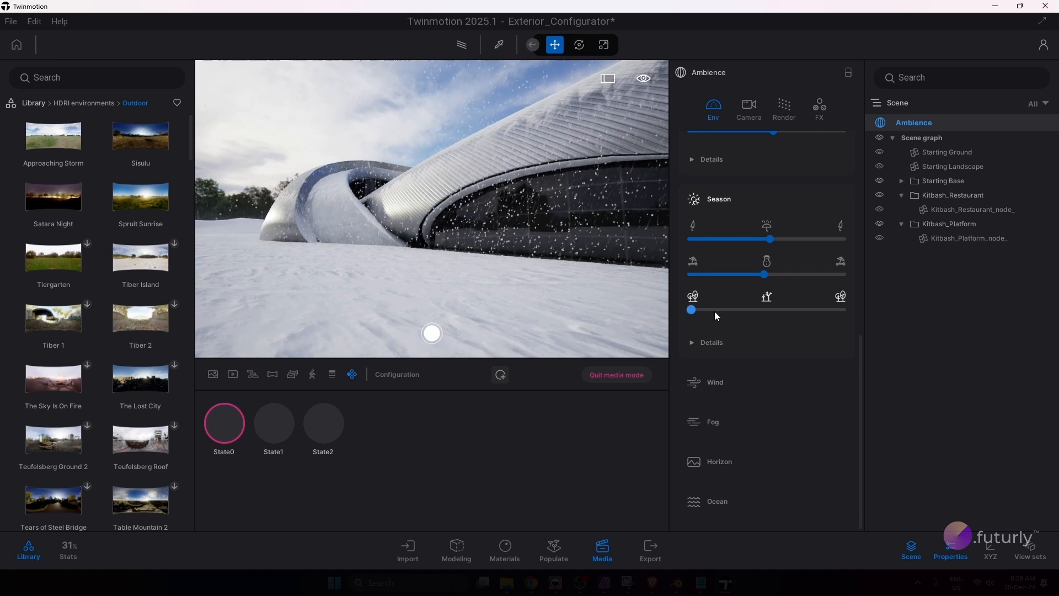
left_click(724, 431)
mouse_move(694, 489)
left_mouse_down()
mouse_move(733, 488)
mouse_move(701, 488)
mouse_move(710, 486)
left_mouse_up()
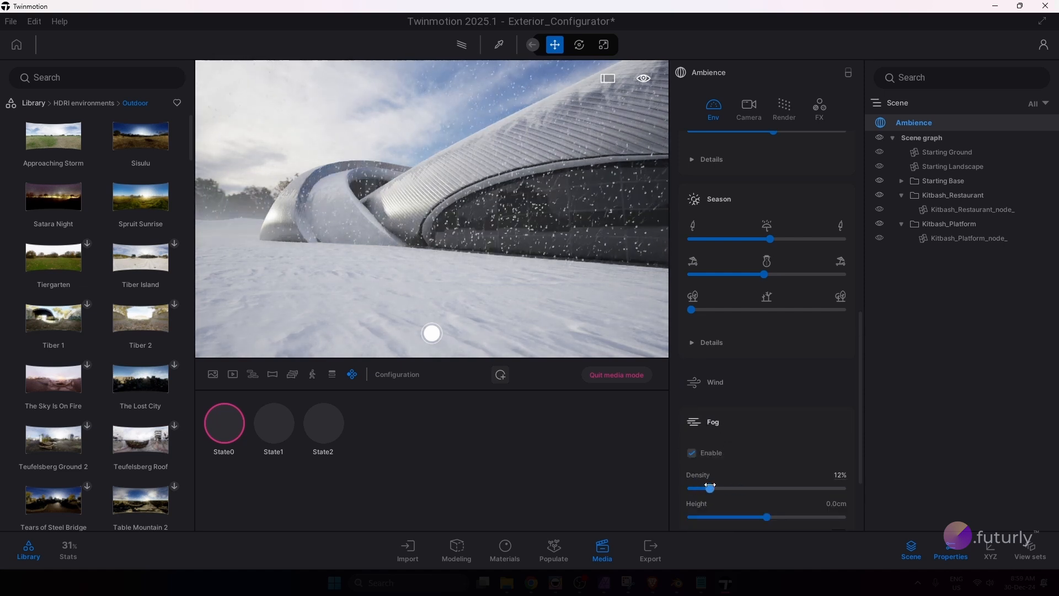
Step: Test the viewport trigger by cycling through the ambience states of the configuration
mouse_move(229, 413)
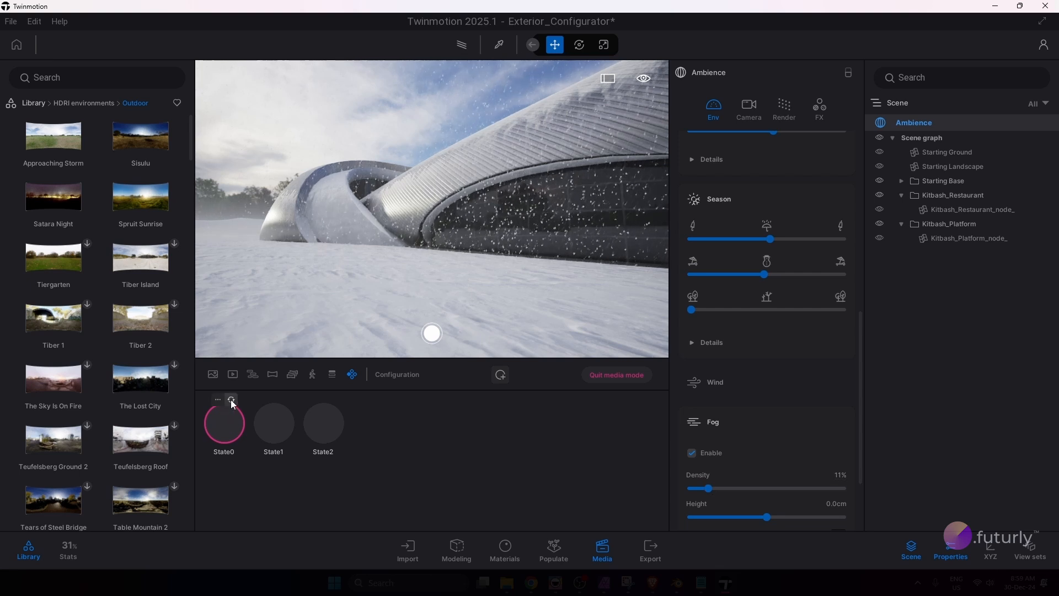
left_click(432, 337)
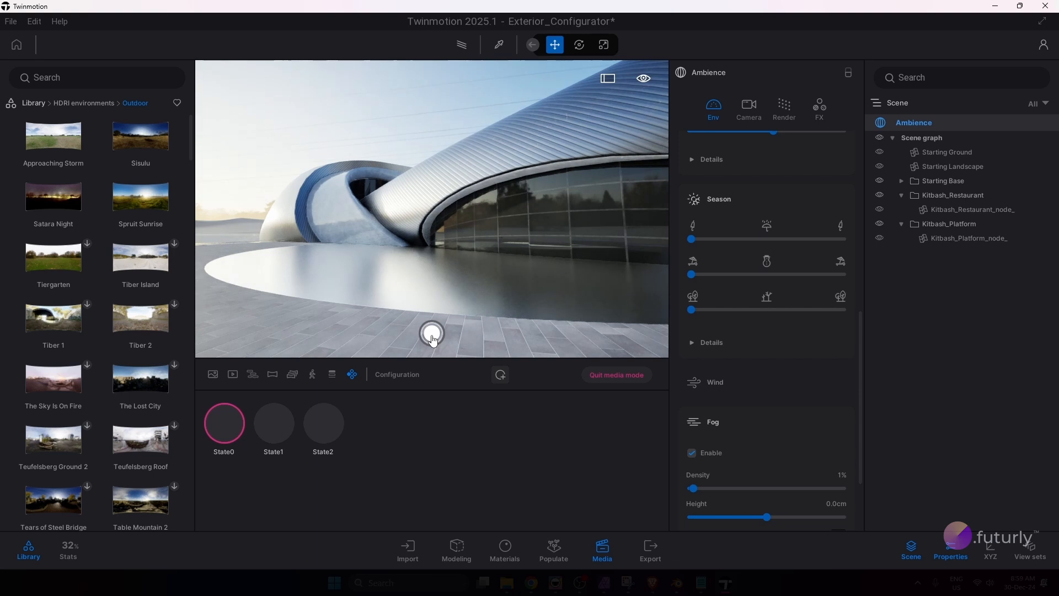
left_click(433, 337)
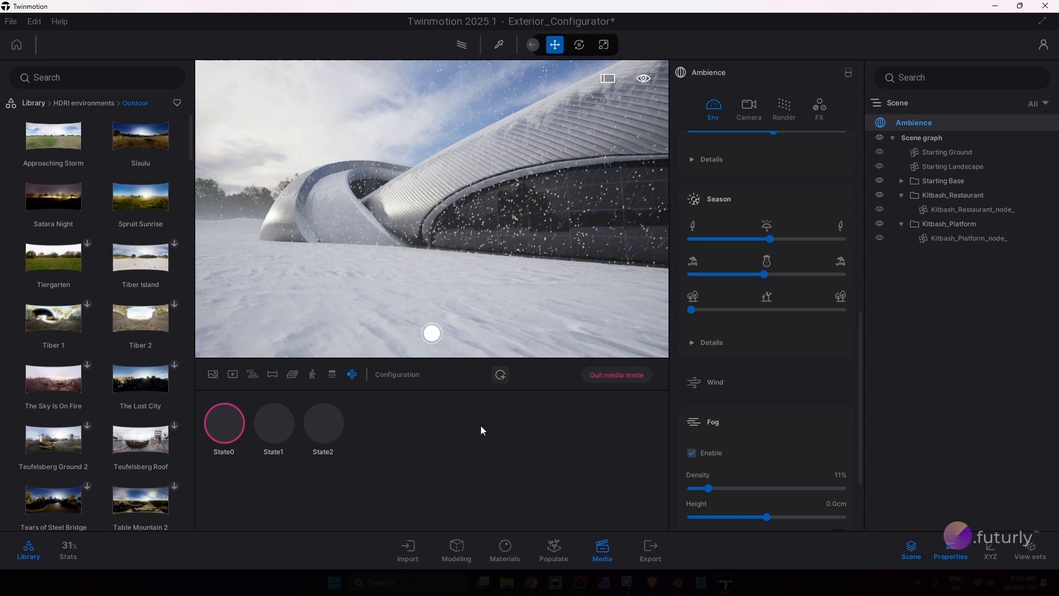
Step: Leave media mode and rename the new ambience configuration as Ambience_Config
left_click(605, 377)
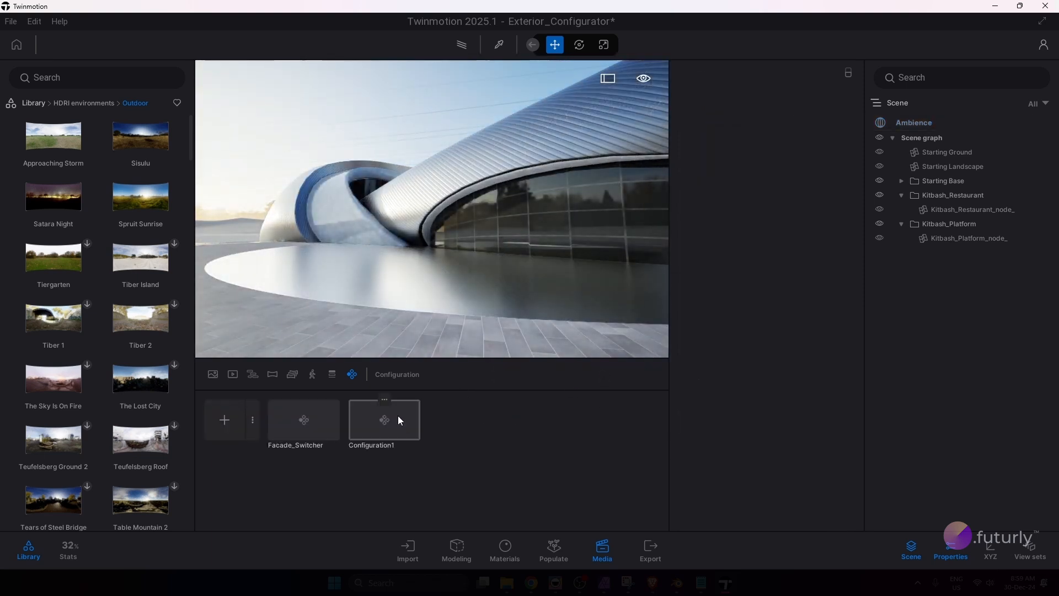
left_click(388, 368)
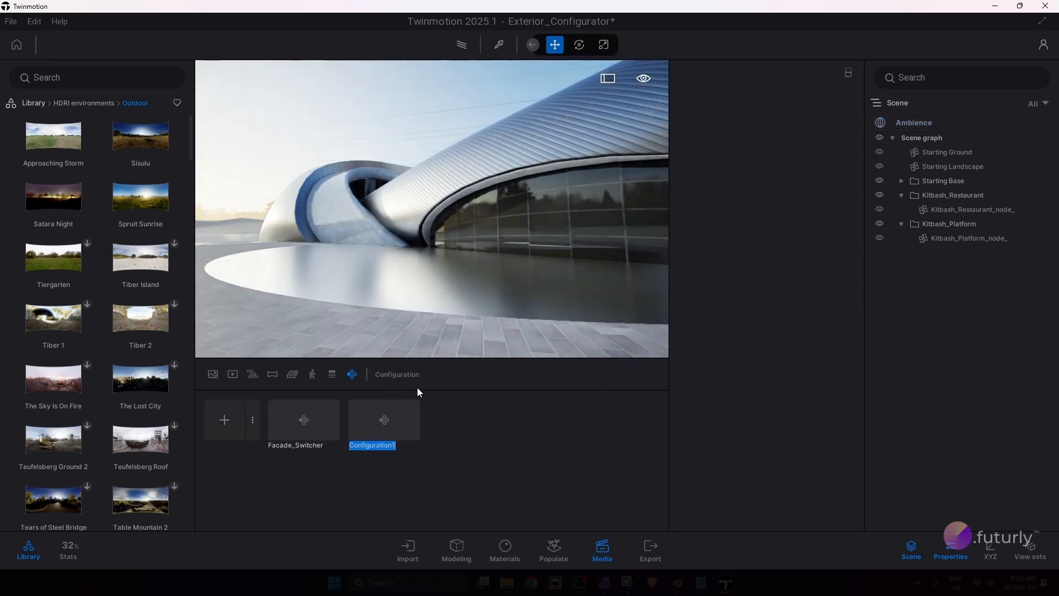
type("Ambi")
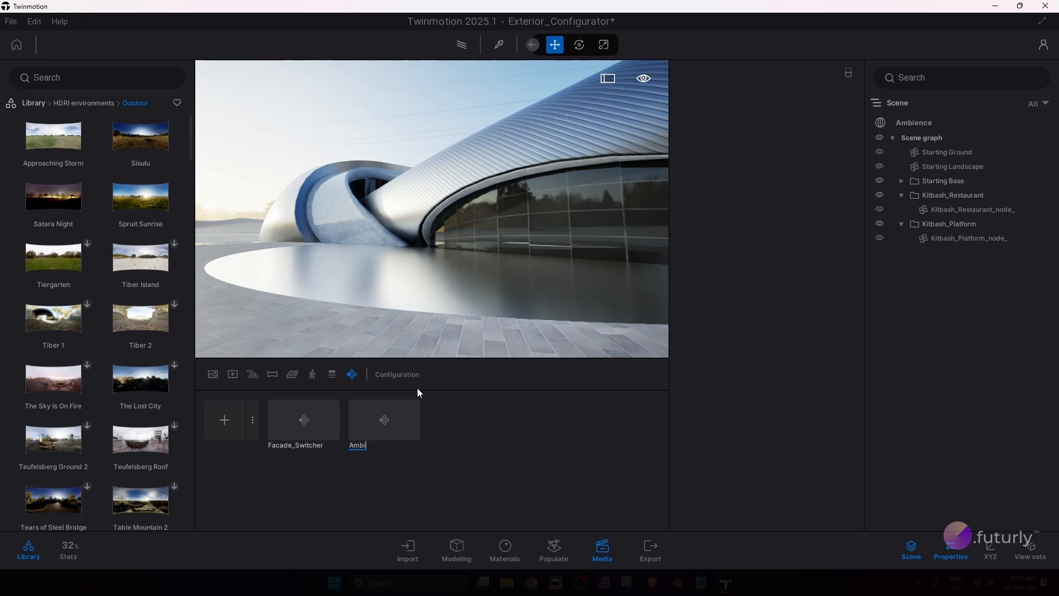
type("ence_Config")
key("Return")
Step: Change the trigger icon of Ambience_Config from the plain circle to the mountain landscape icon, then exit the configuration
double_click(409, 432)
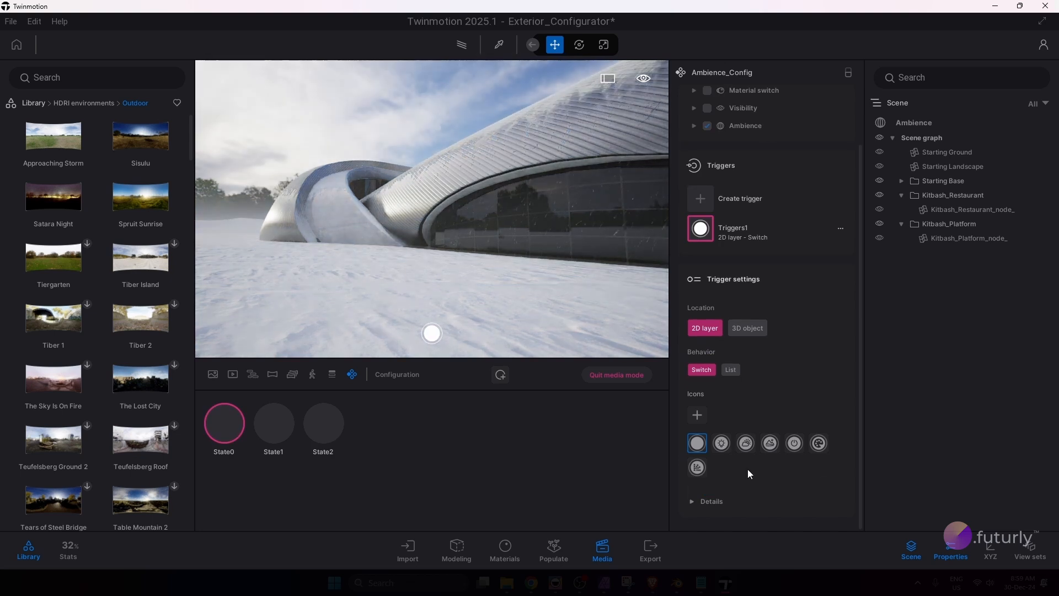
left_click(772, 450)
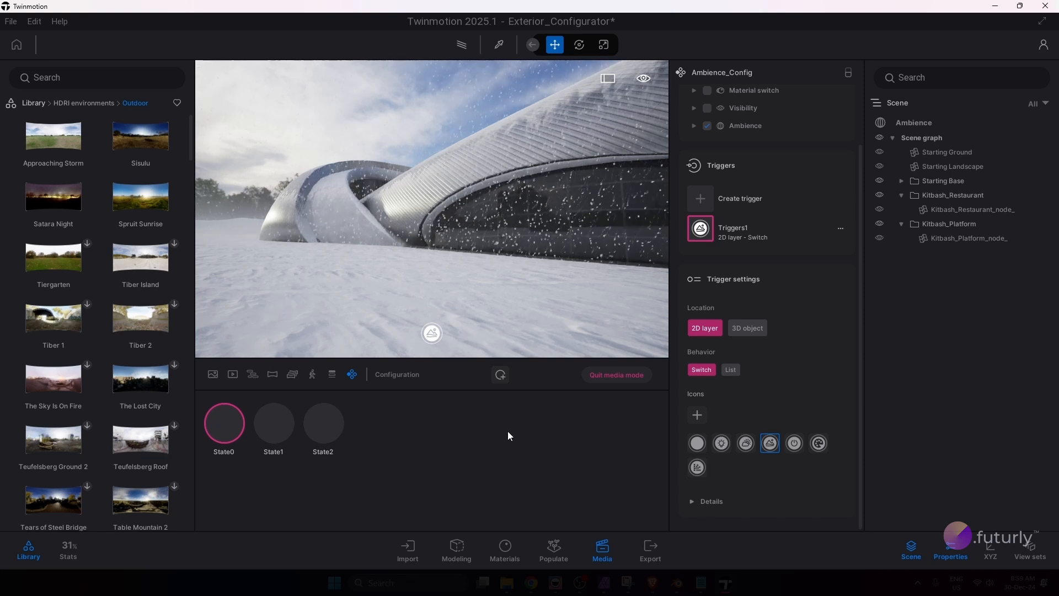
left_click(619, 375)
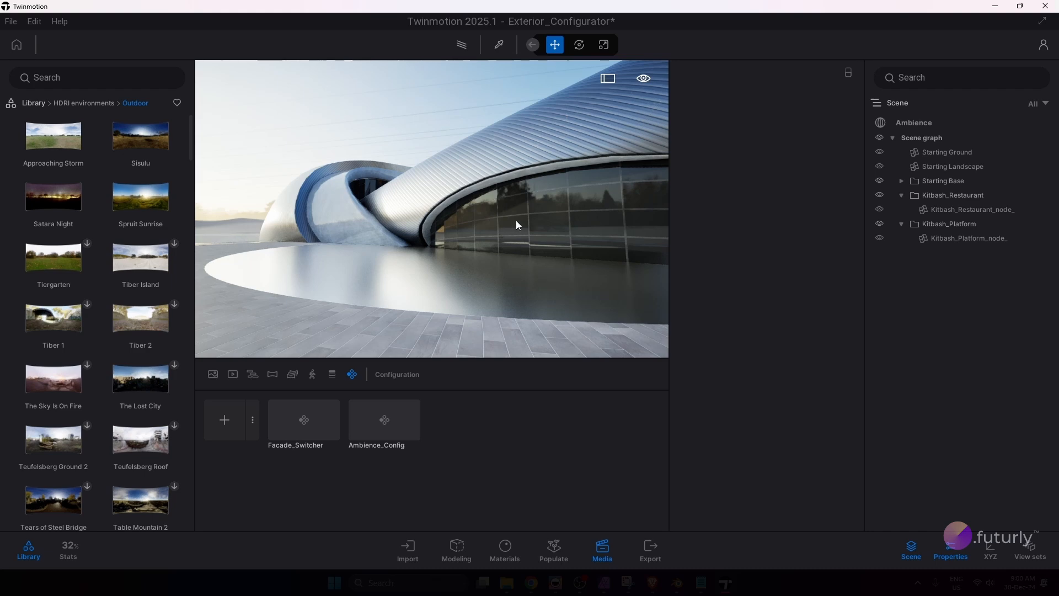
Step: Test both configurations in full screen by cycling the ambience states and trying the facade variants, then exit full screen
key("F11")
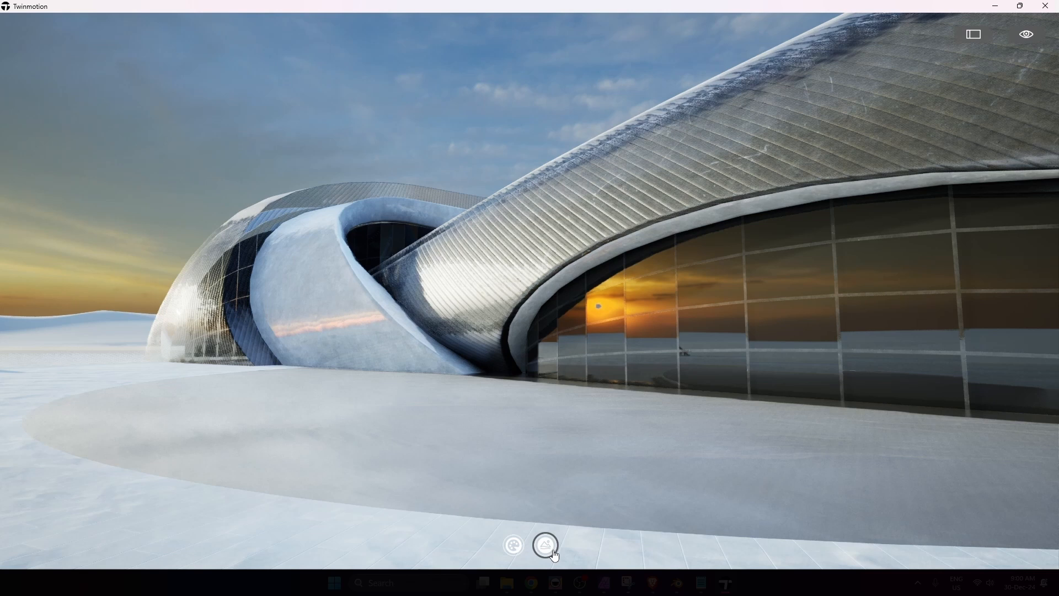
left_click(549, 556)
left_click(550, 556)
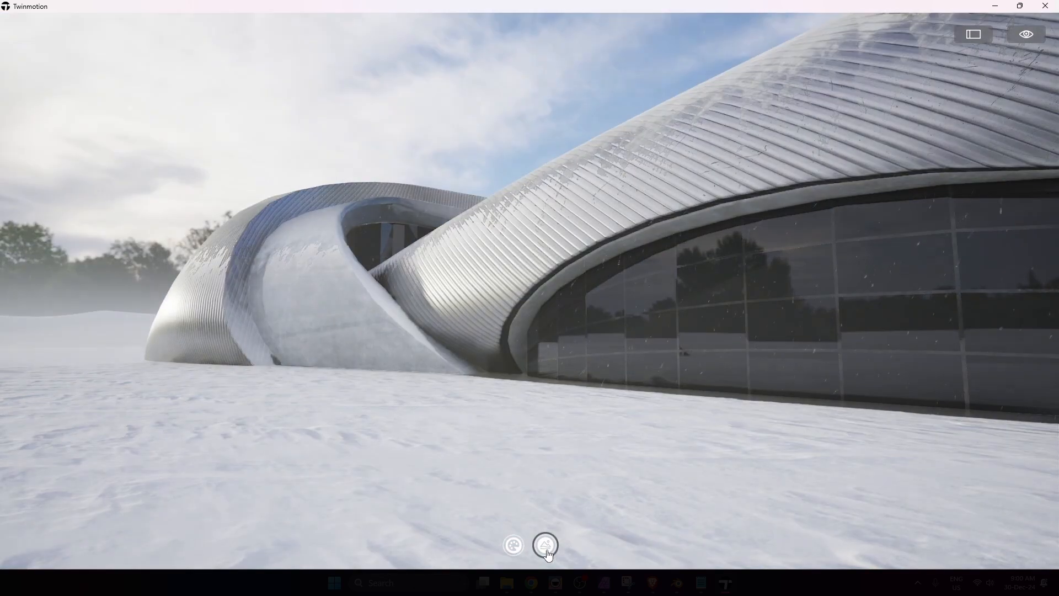
left_click(513, 545)
left_click(519, 502)
left_click(519, 505)
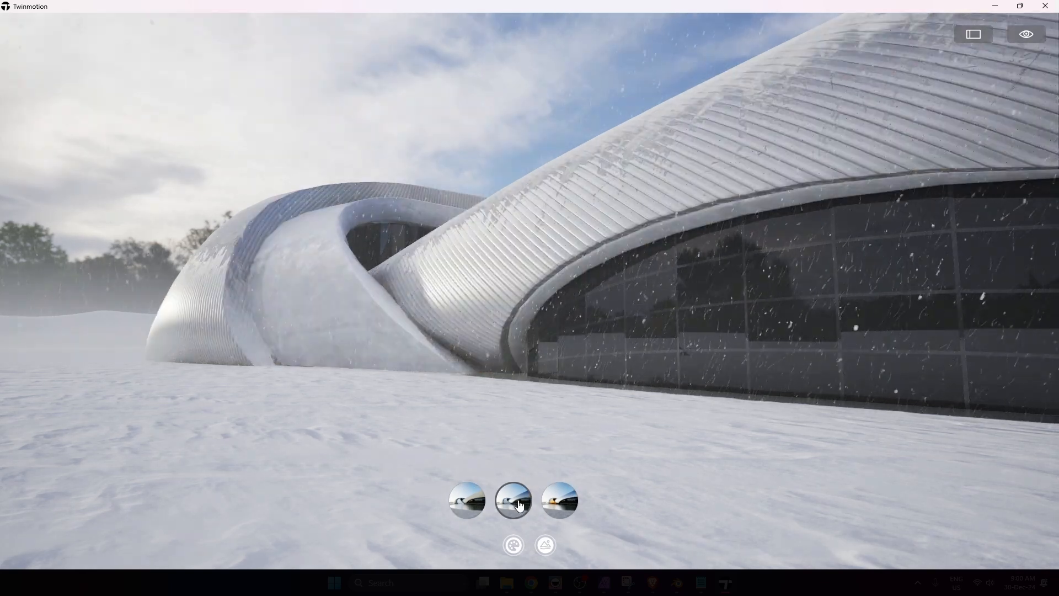
left_click(563, 503)
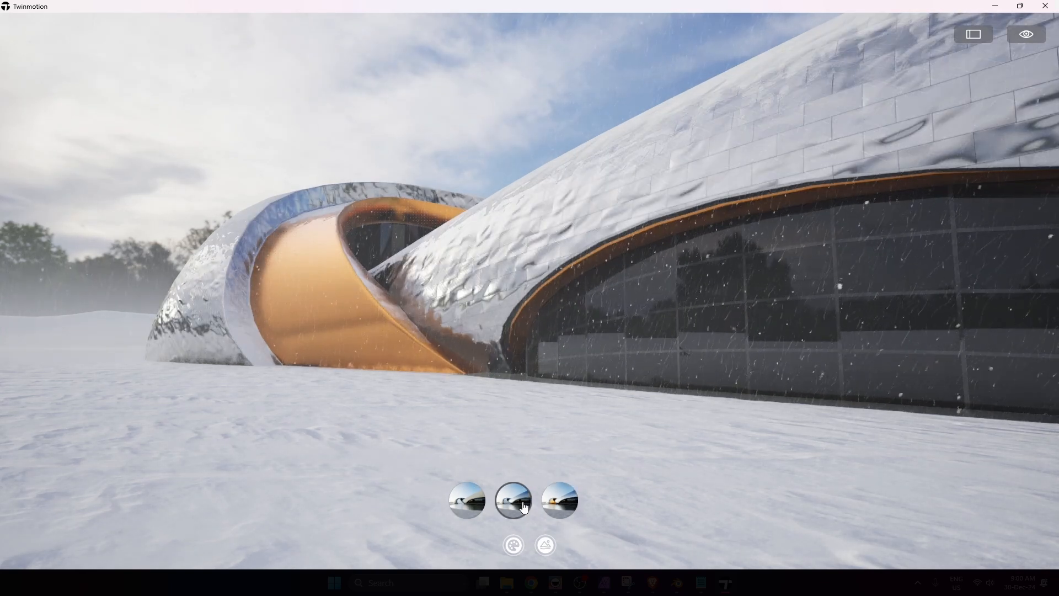
left_click(546, 545)
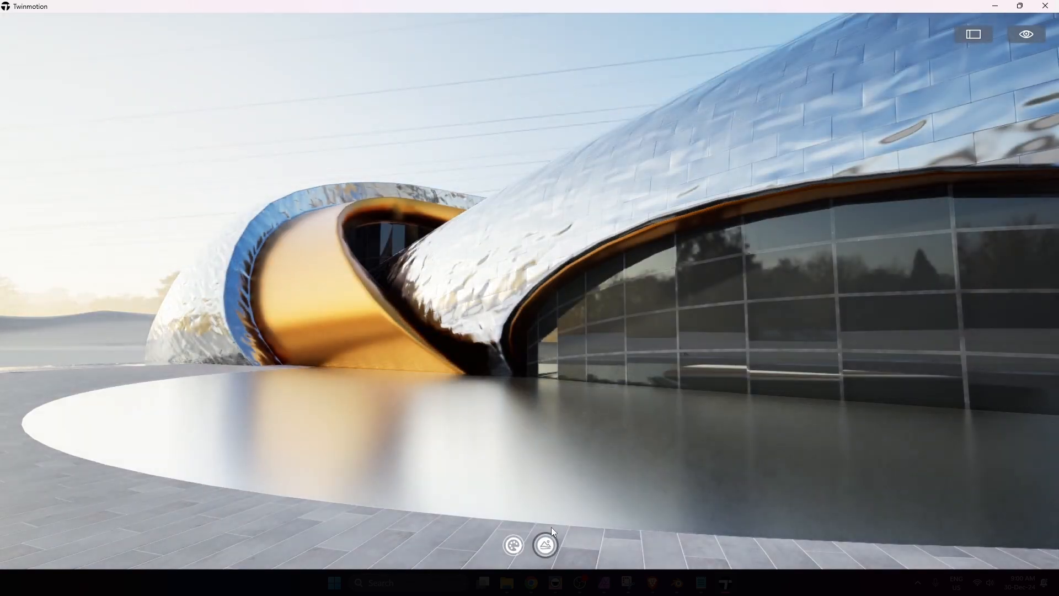
left_click(547, 546)
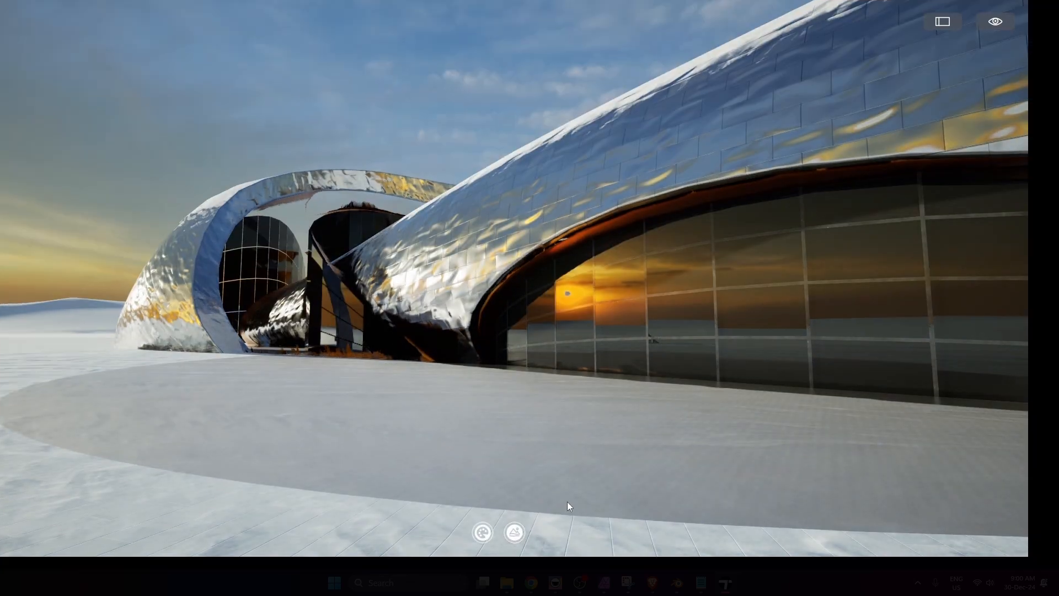
key("Escape")
Step: Set the trigger behavior of Ambience_Config to List
double_click(407, 423)
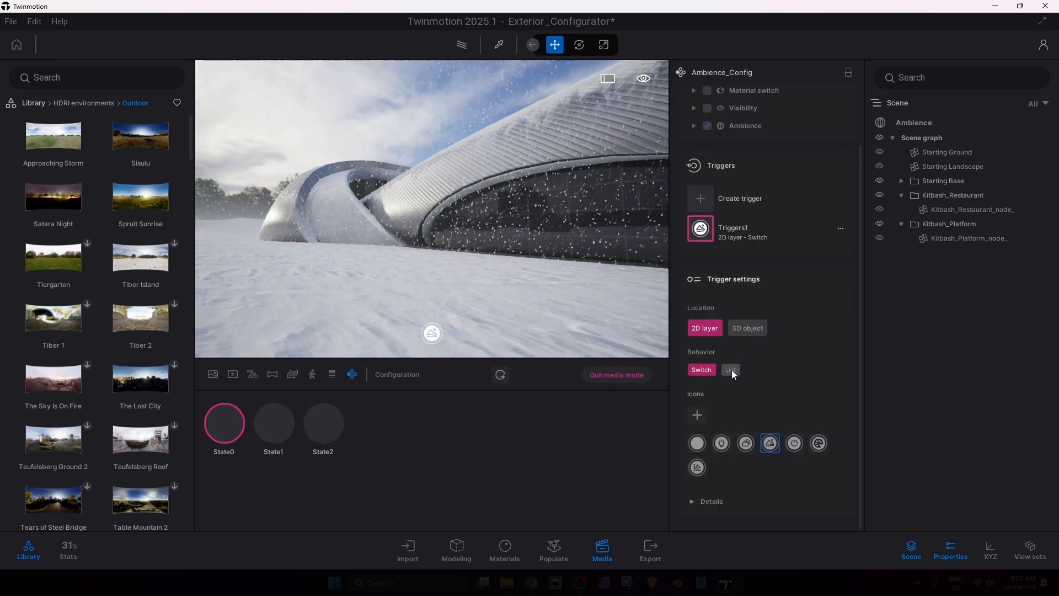
mouse_move(246, 432)
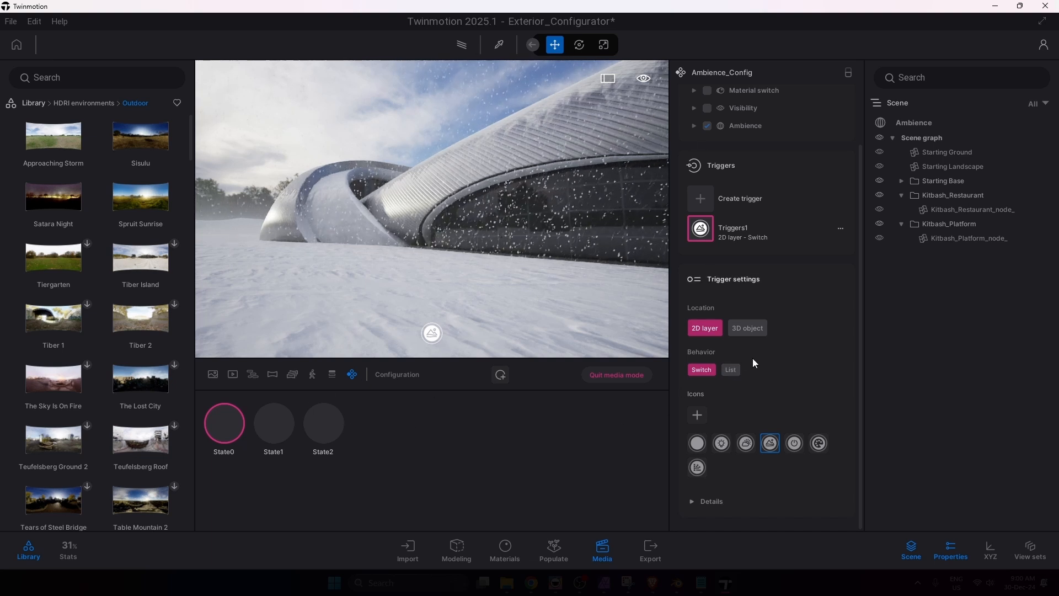
left_click(730, 371)
Step: Capture viewport thumbnails for State0, State1 and State2 of Ambience_Config, activating each state first, and exit the configuration
mouse_move(229, 418)
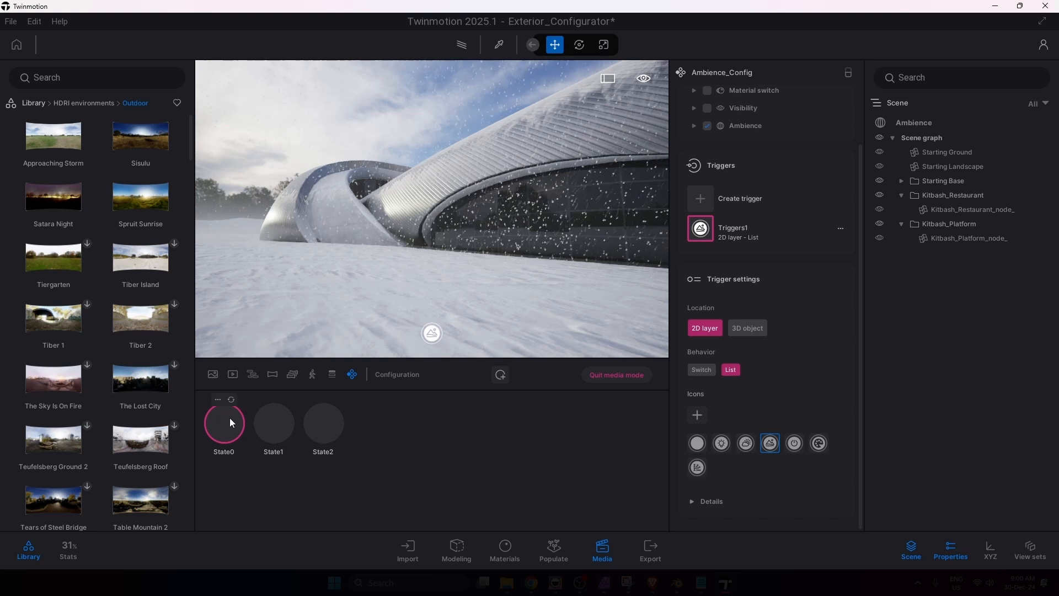
left_click(218, 399)
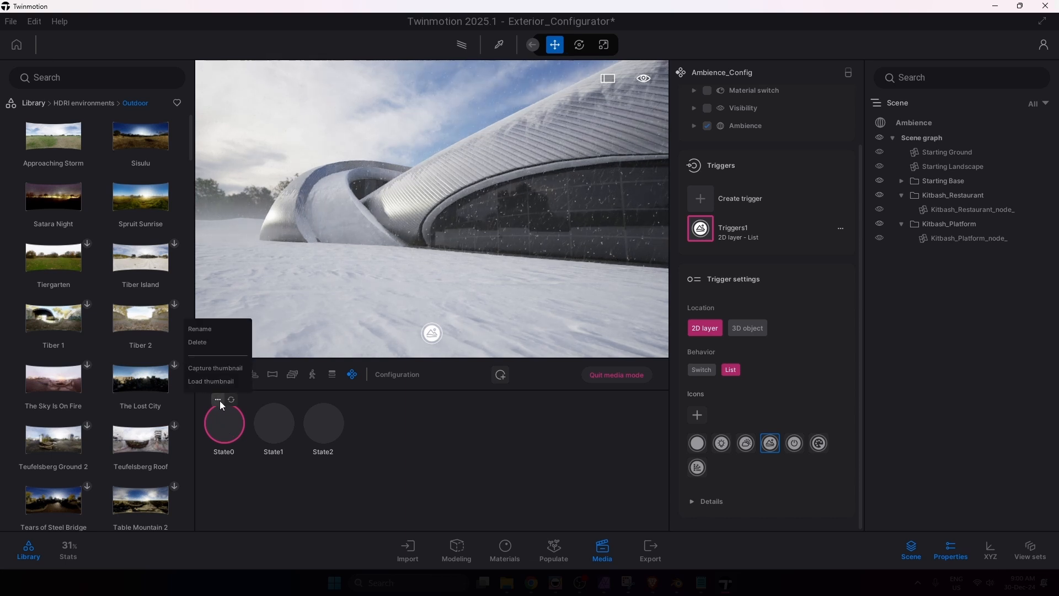
left_click(223, 368)
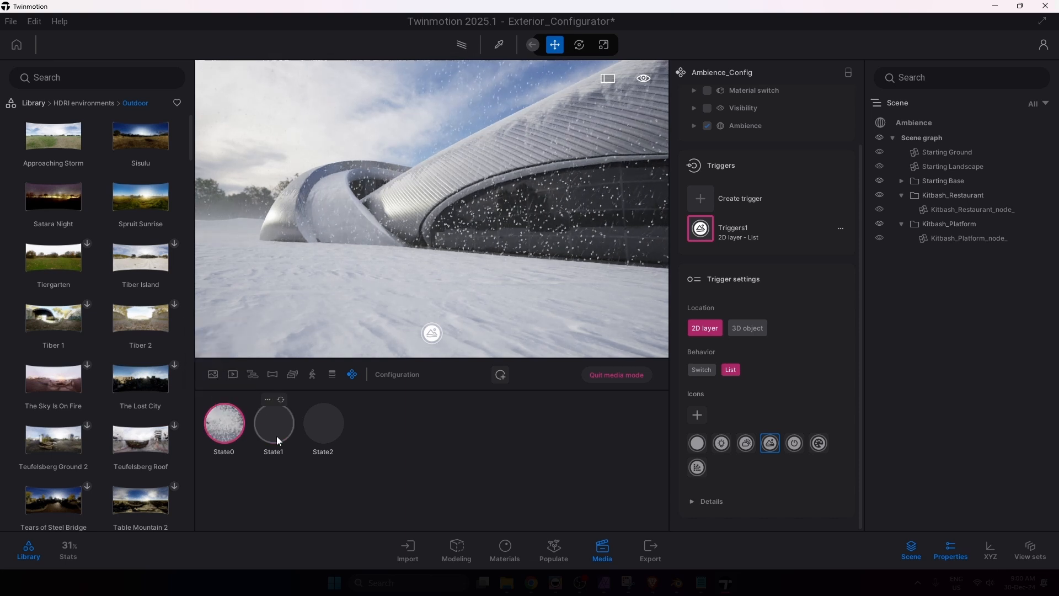
left_click(268, 418)
left_click(268, 399)
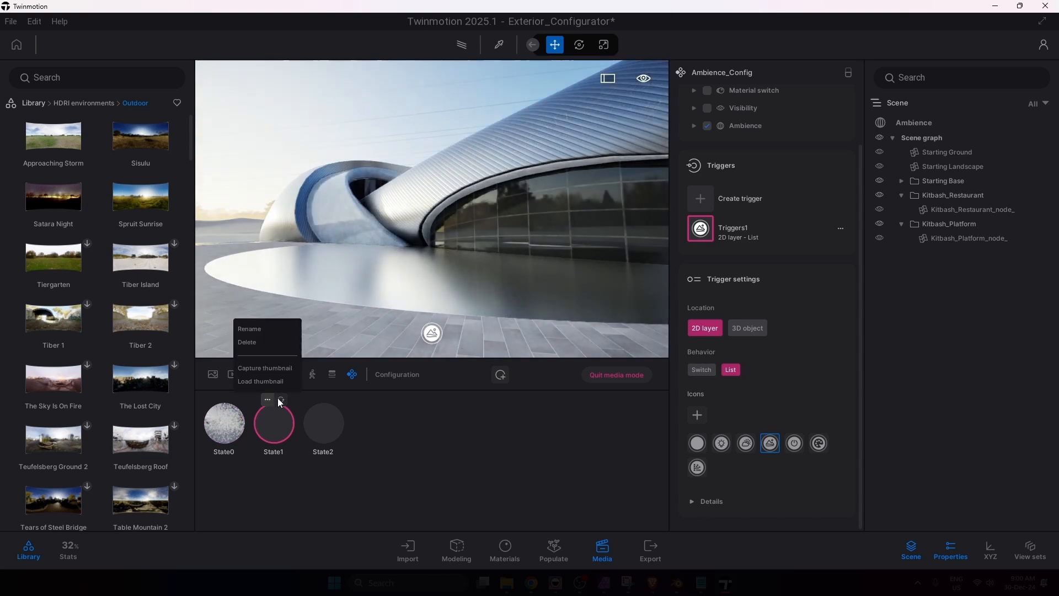
left_click(270, 368)
left_click(319, 416)
left_click(319, 399)
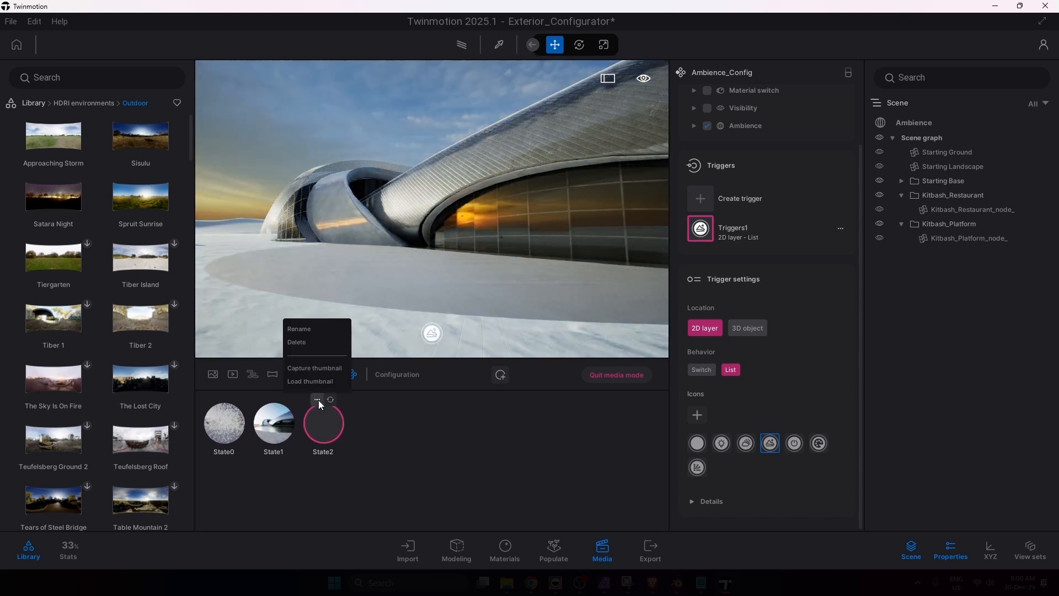
left_click(329, 368)
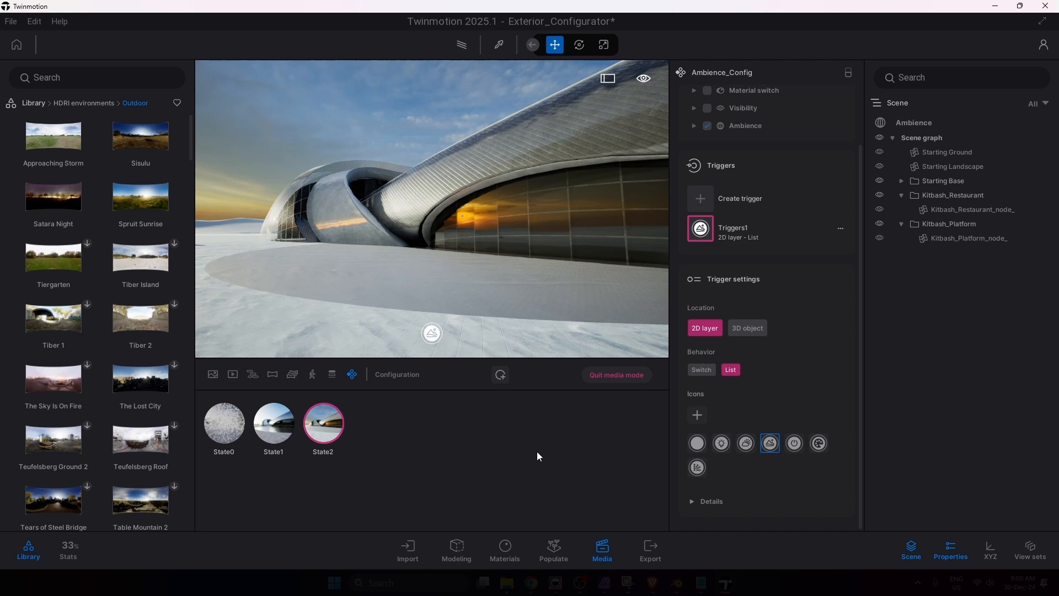
left_click(621, 377)
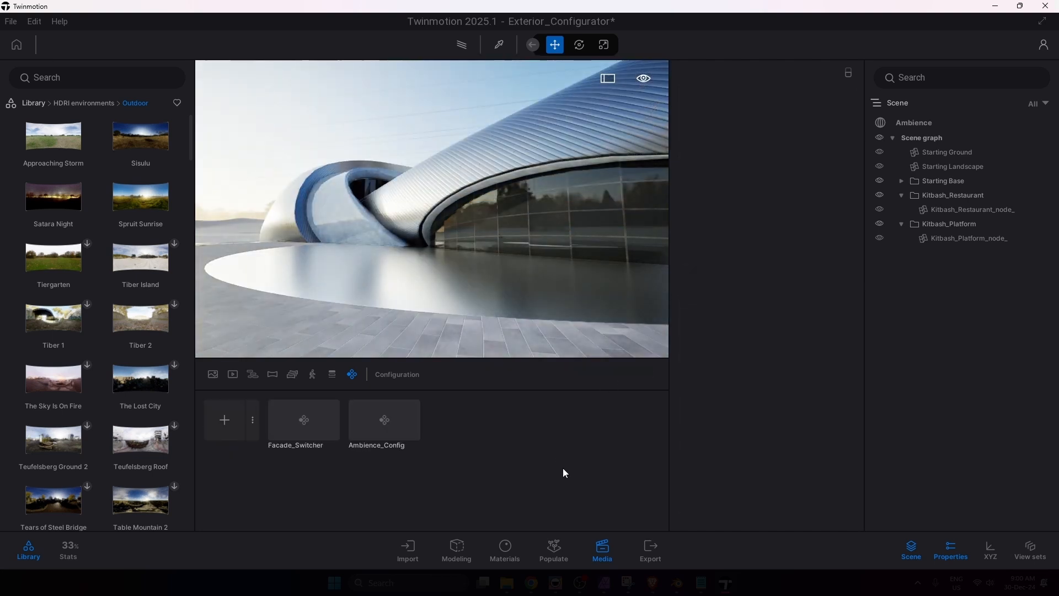
Step: Test the trigger lists in full screen by choosing the sunset ambience, the different facade variants and the snowy storm ambience
key("F11")
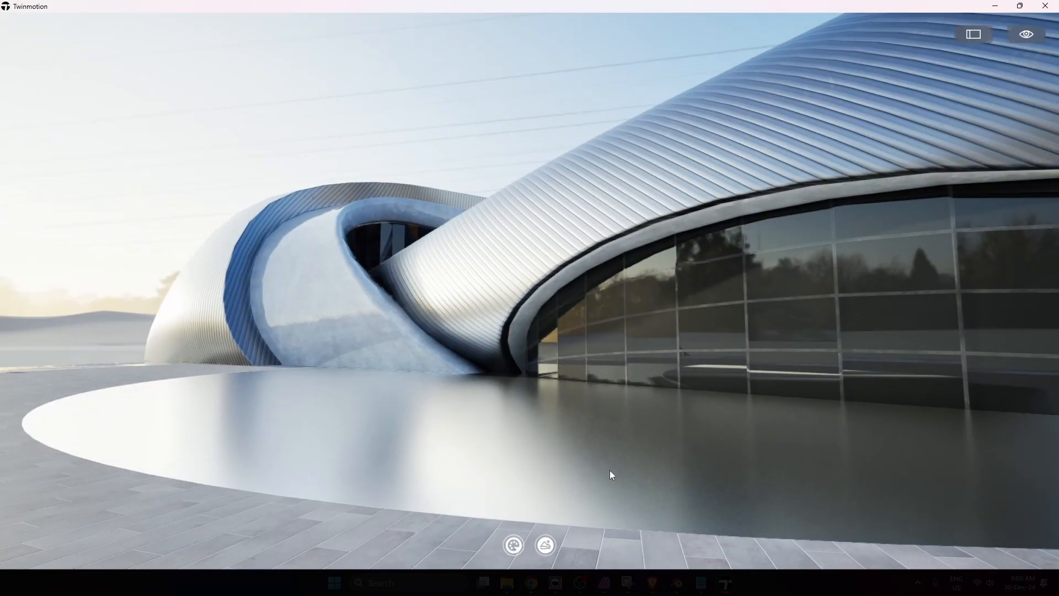
left_click(552, 549)
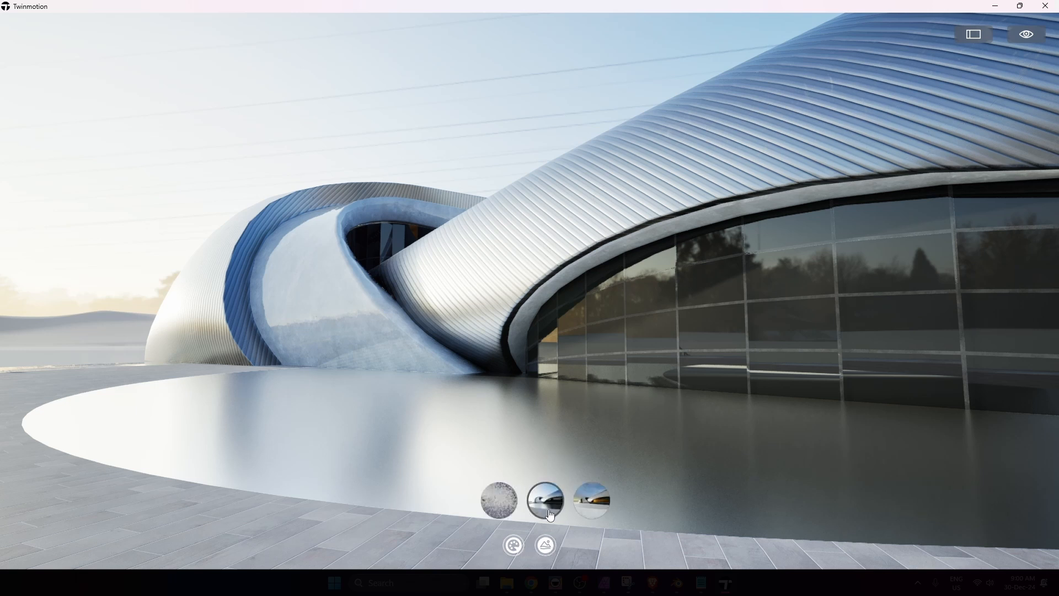
left_click(594, 501)
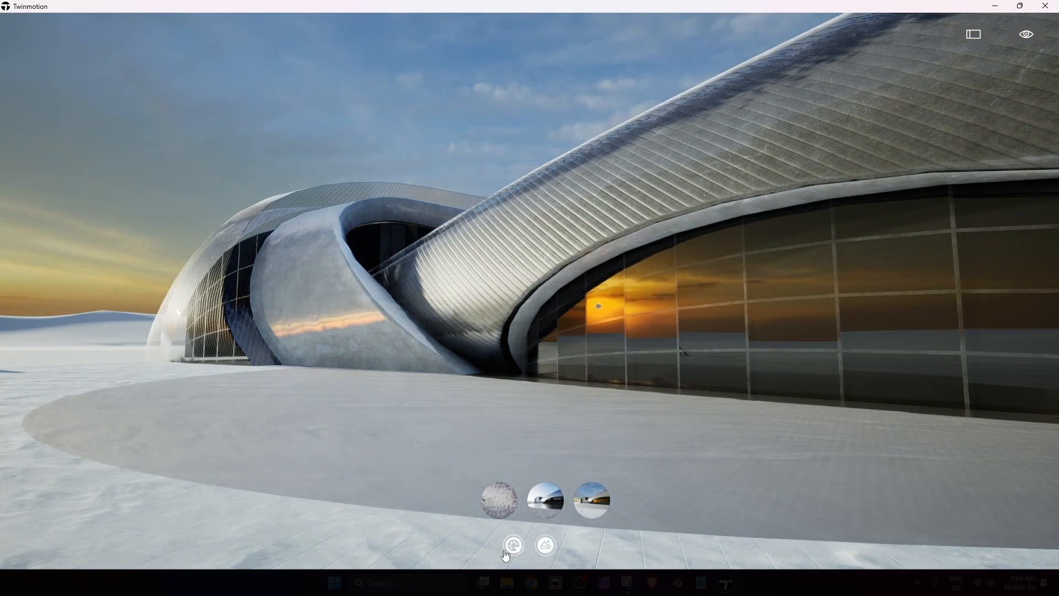
left_click(513, 546)
left_click(470, 511)
left_click(521, 502)
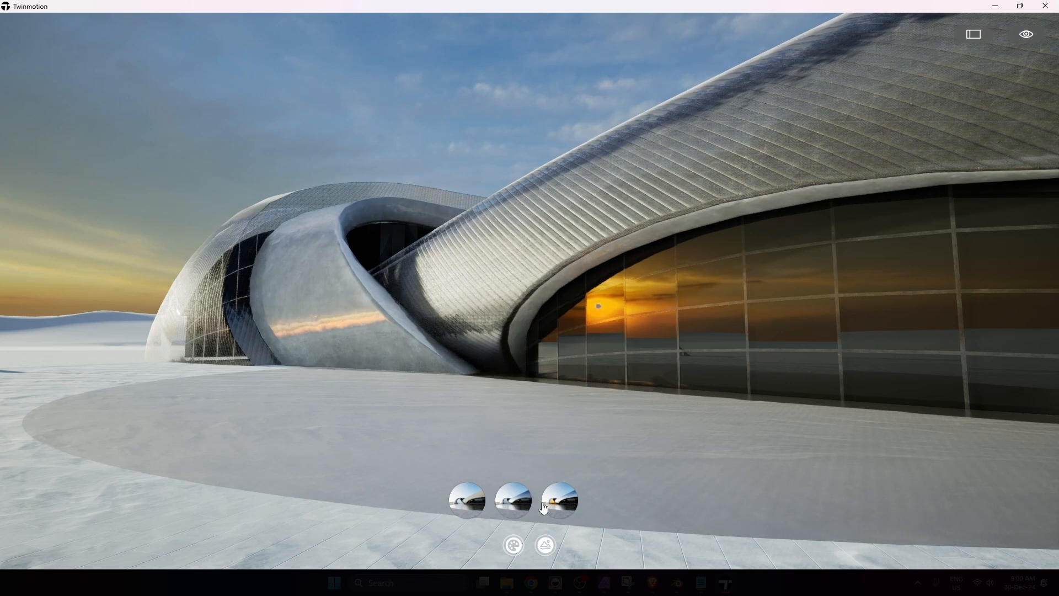
left_click(560, 501)
left_click(547, 547)
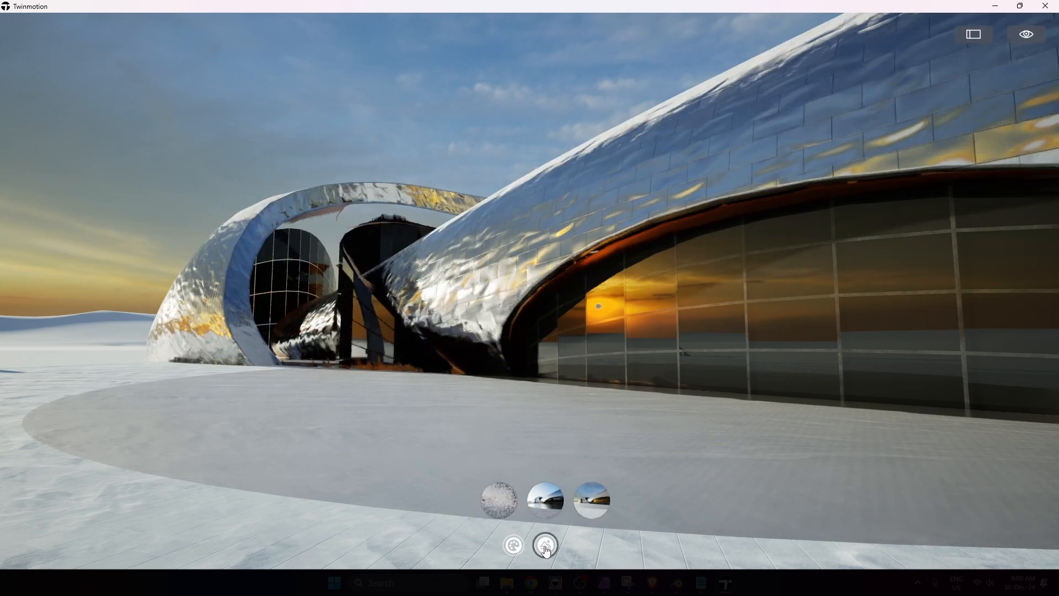
left_click(499, 501)
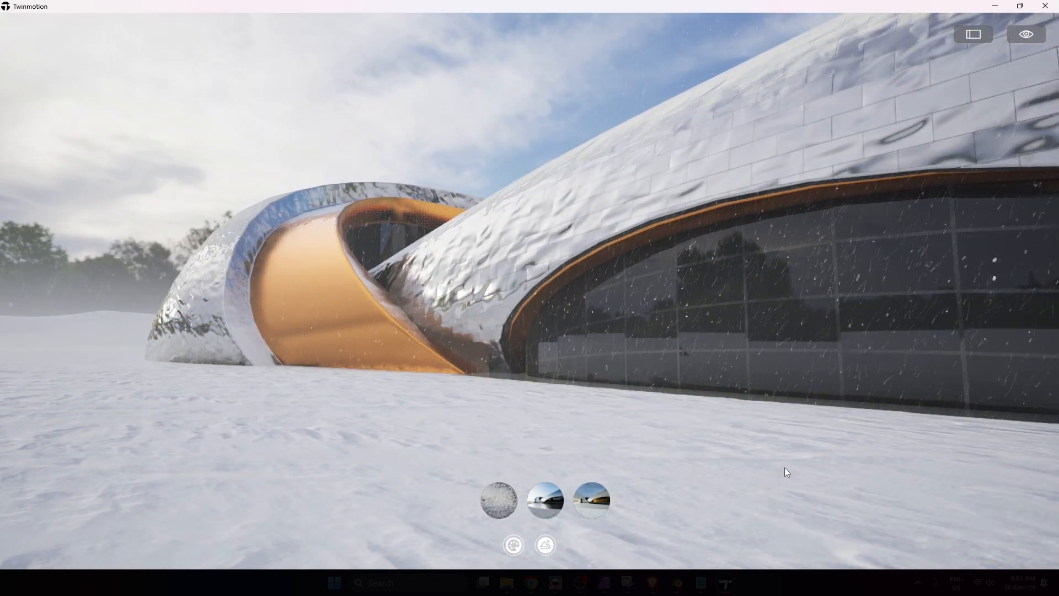